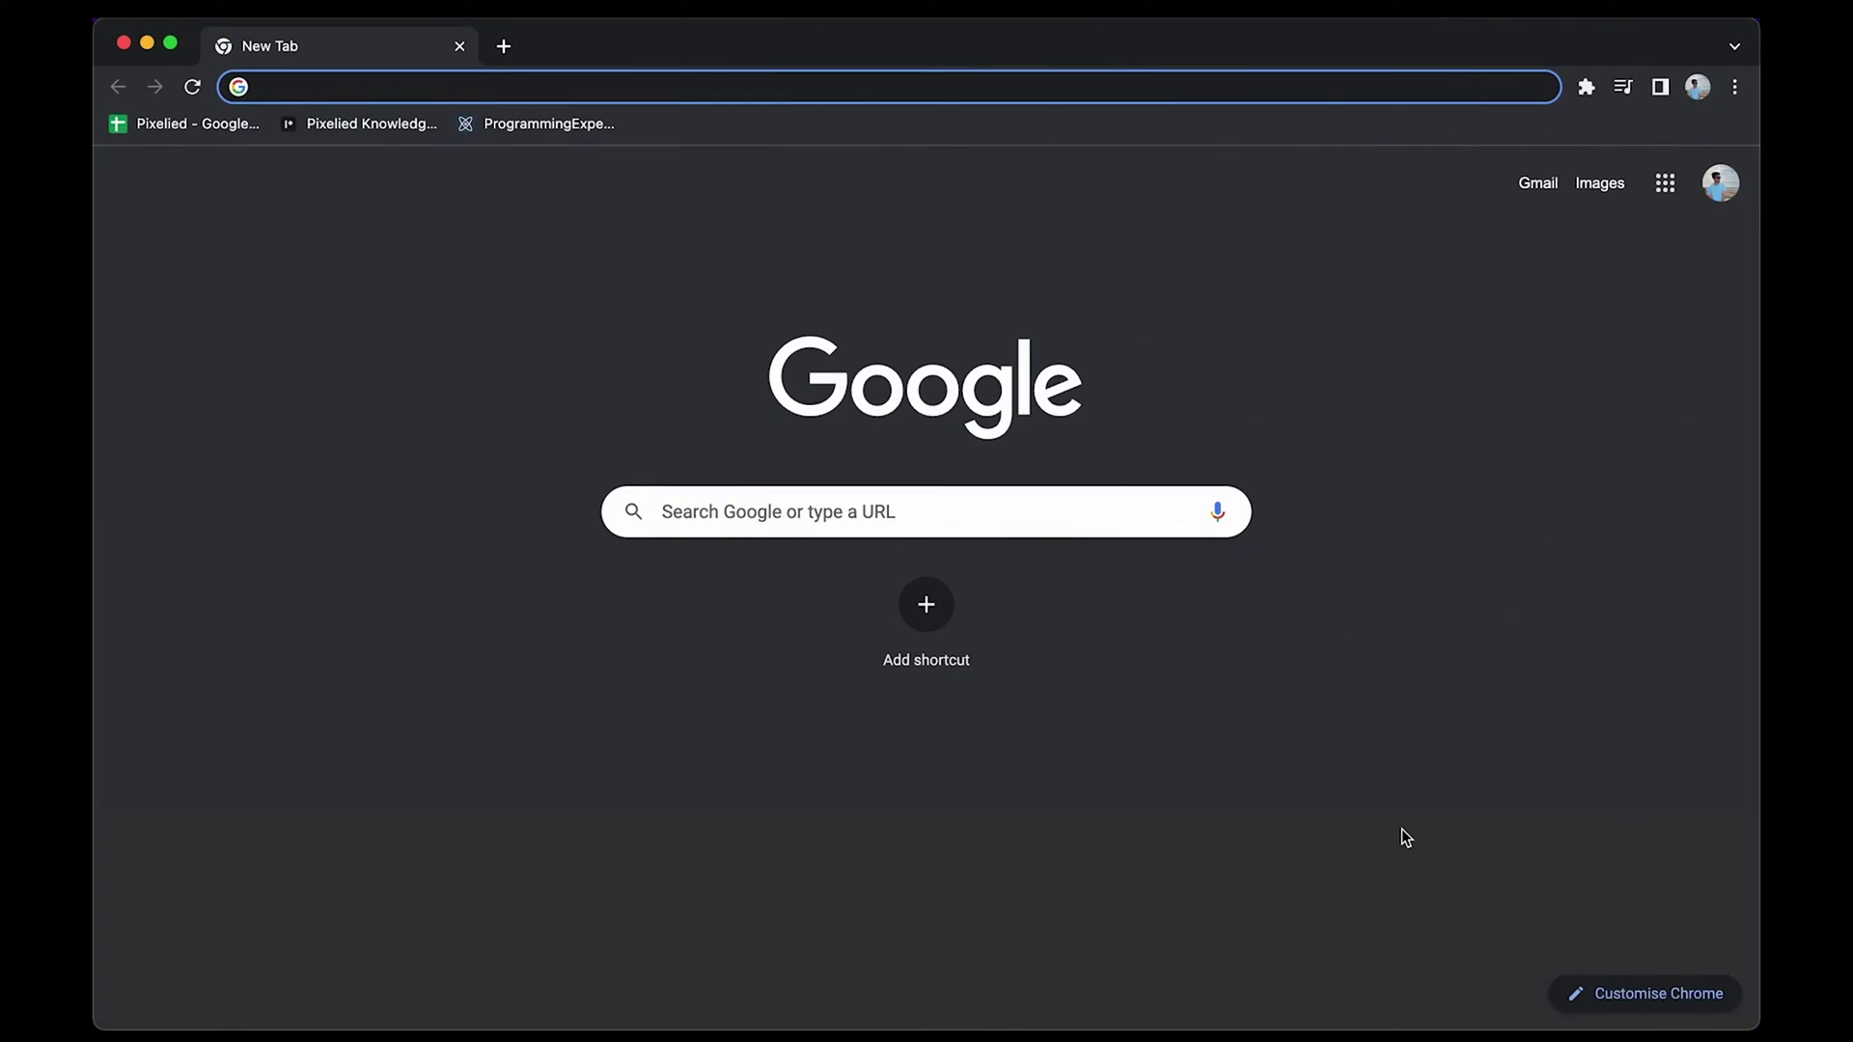
pyautogui.write('pixelied.com/upload')
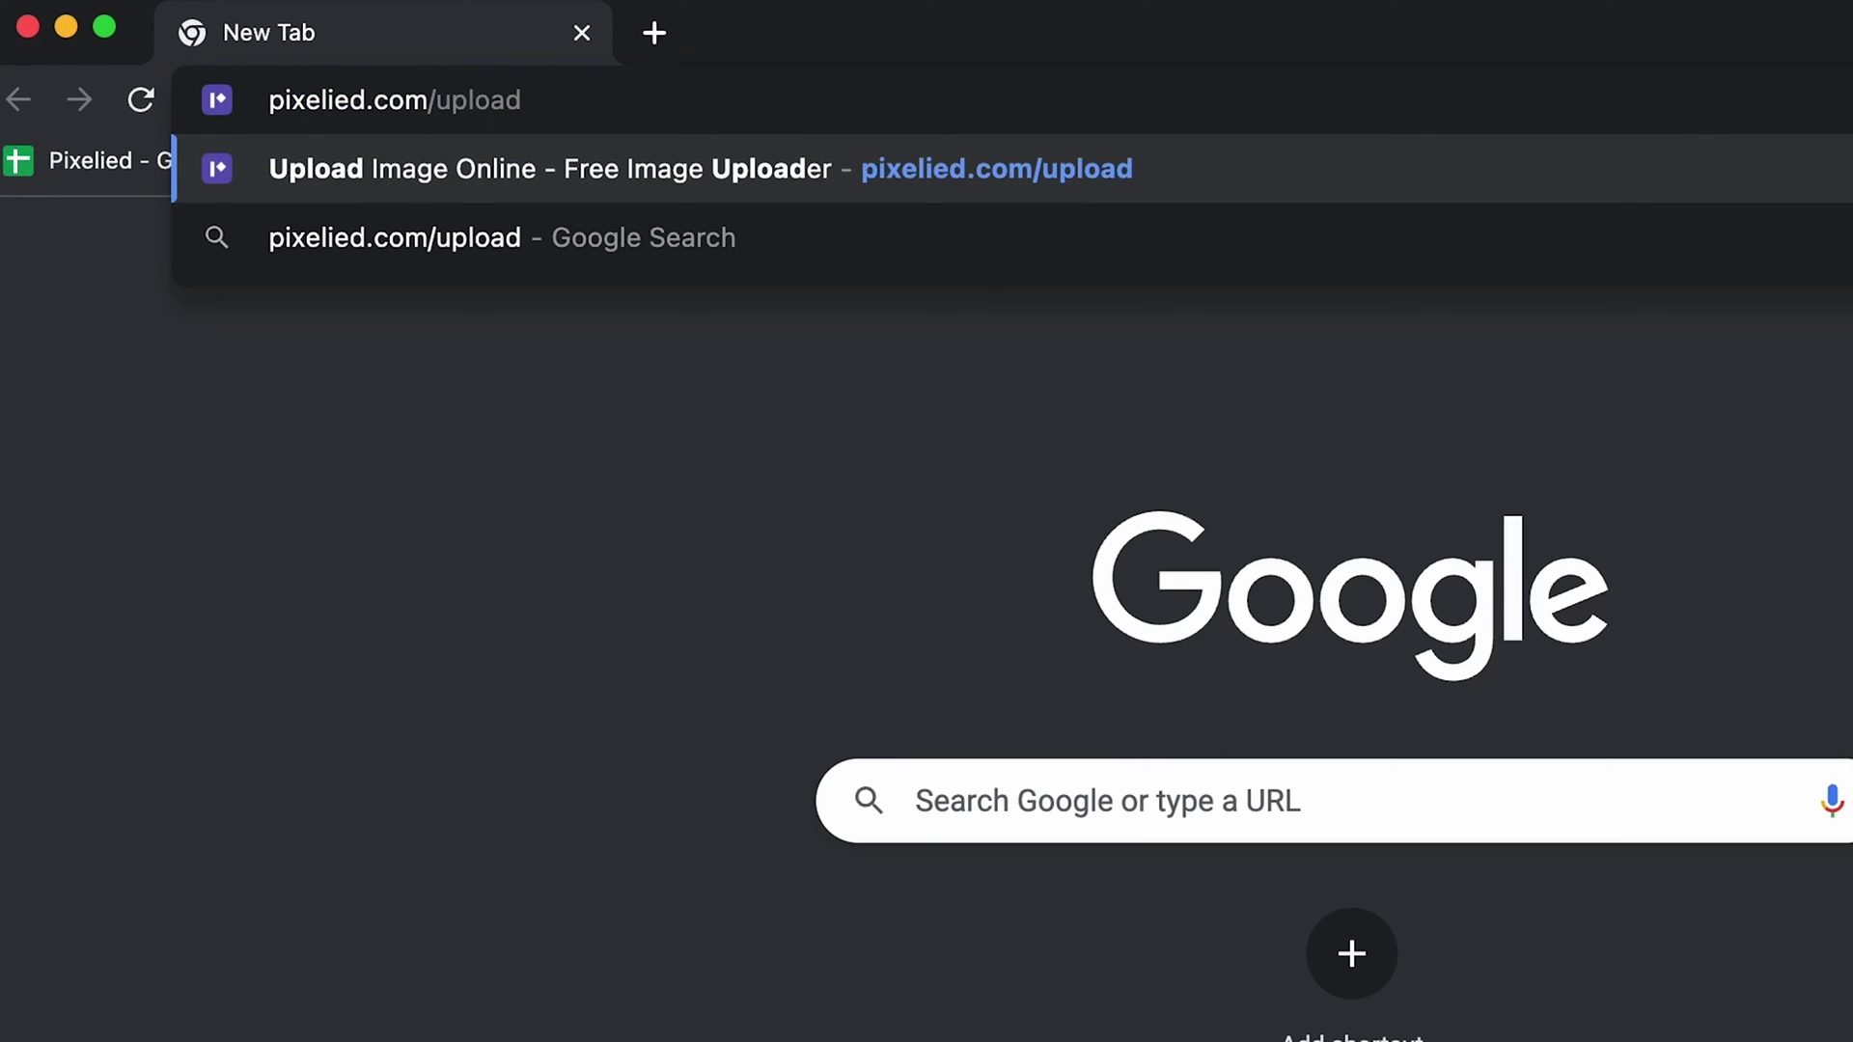
# - Load pixelied.com/upload and upload Untitled design-3.png into a new 1080×1080 design
pyautogui.press('Return')
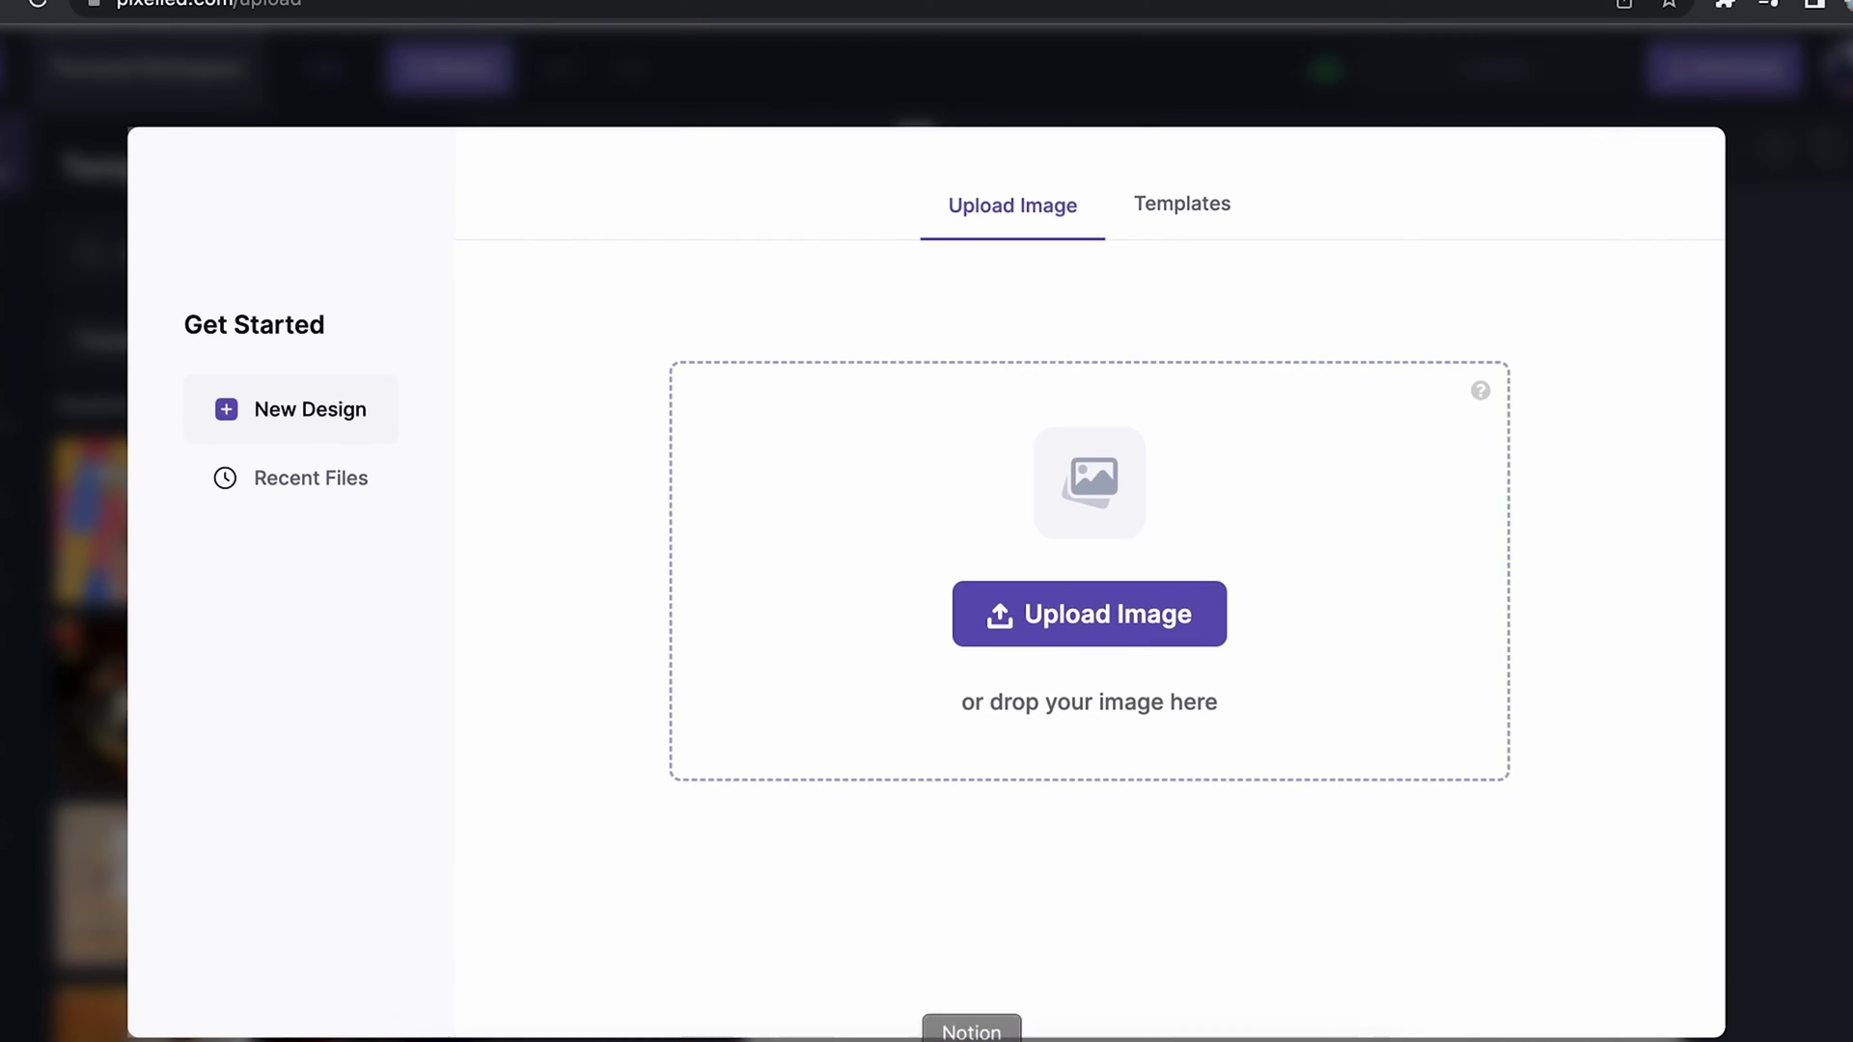
pyautogui.click(1088, 613)
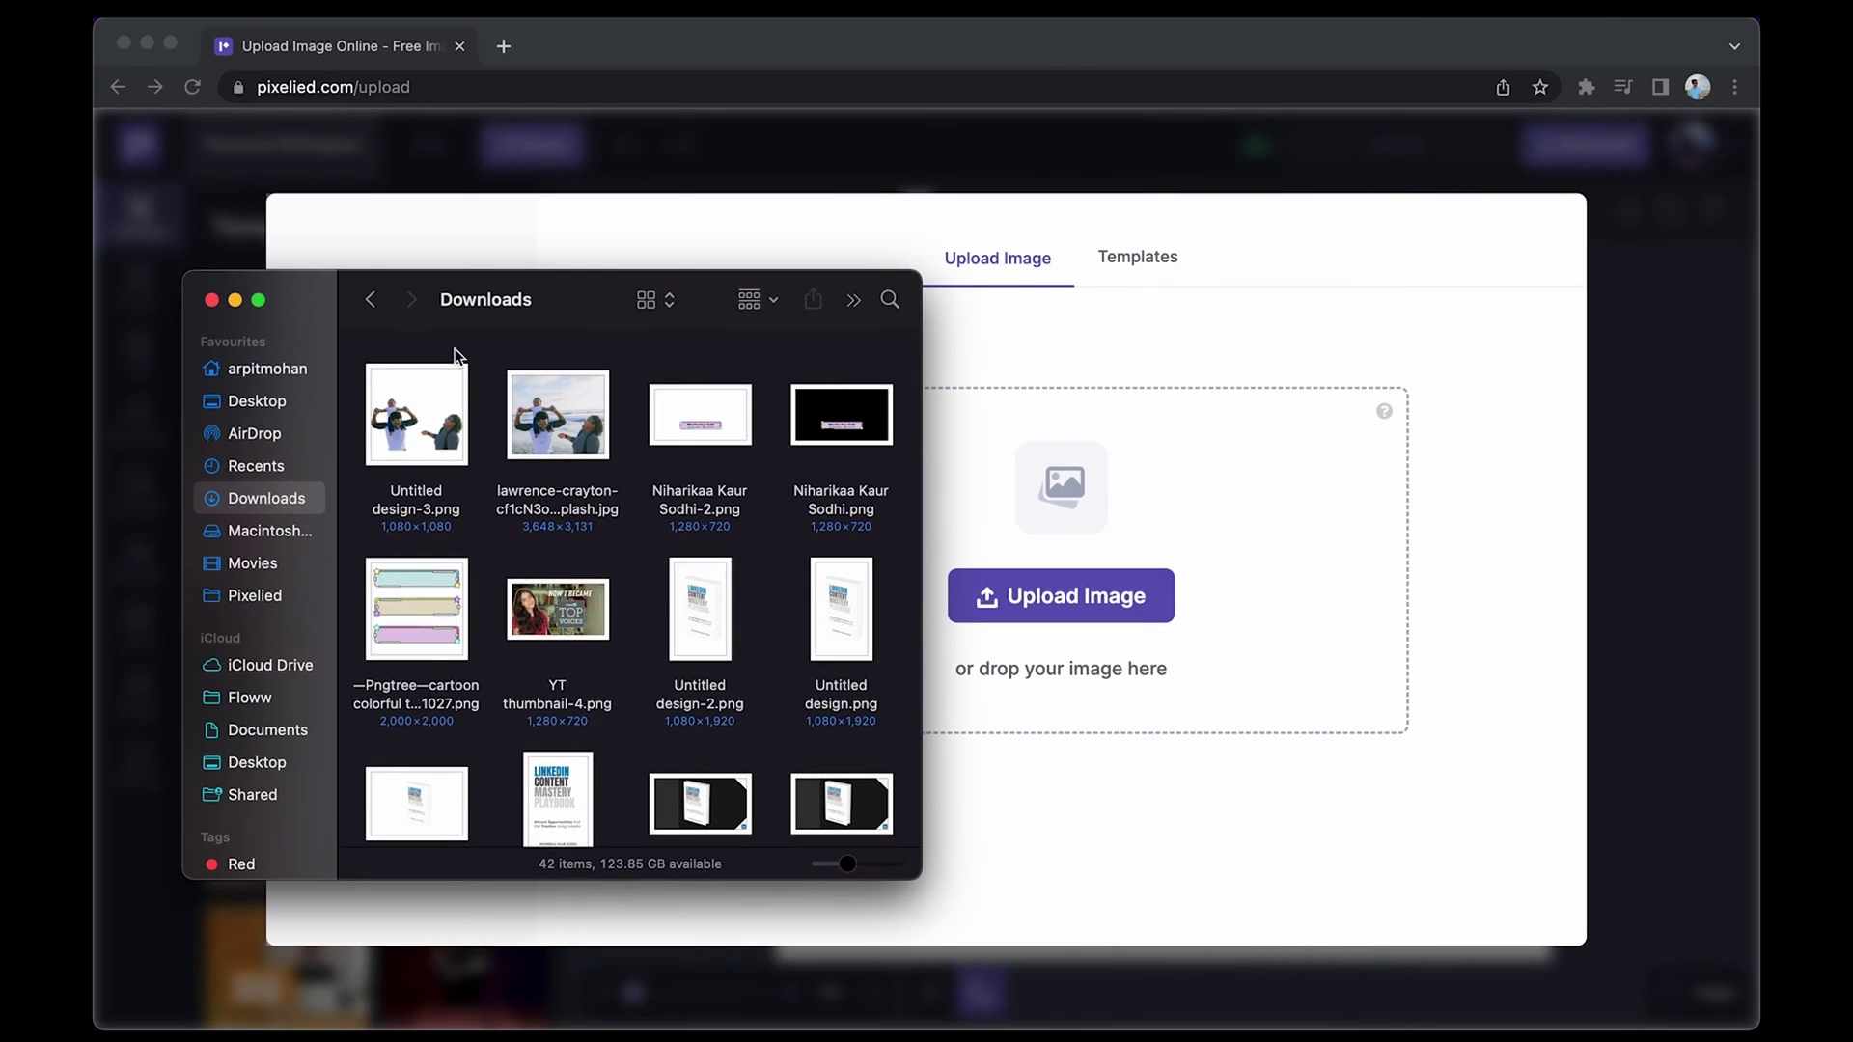
pyautogui.click(430, 375)
pyautogui.moveTo(429, 374); pyautogui.dragTo(1044, 494)
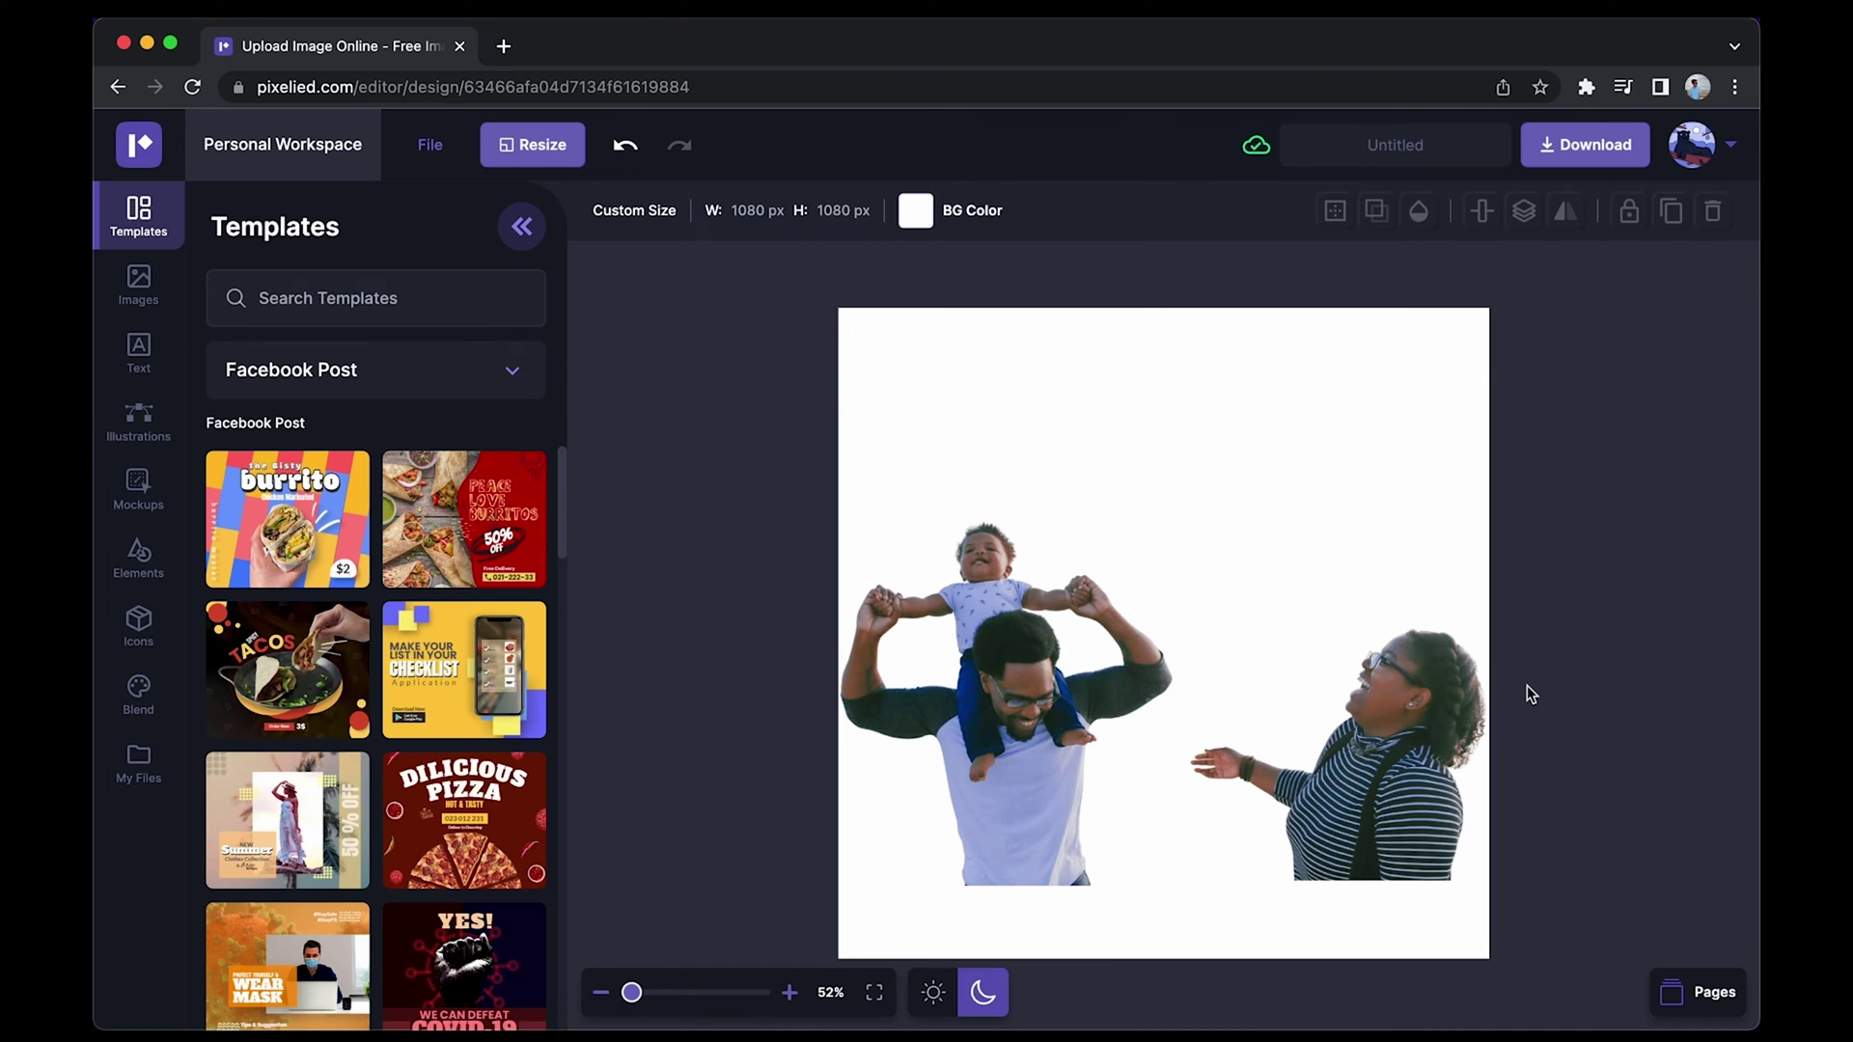
# - Crop the family photo to about 580×1080, keeping only the father and baby
pyautogui.click(1398, 579)
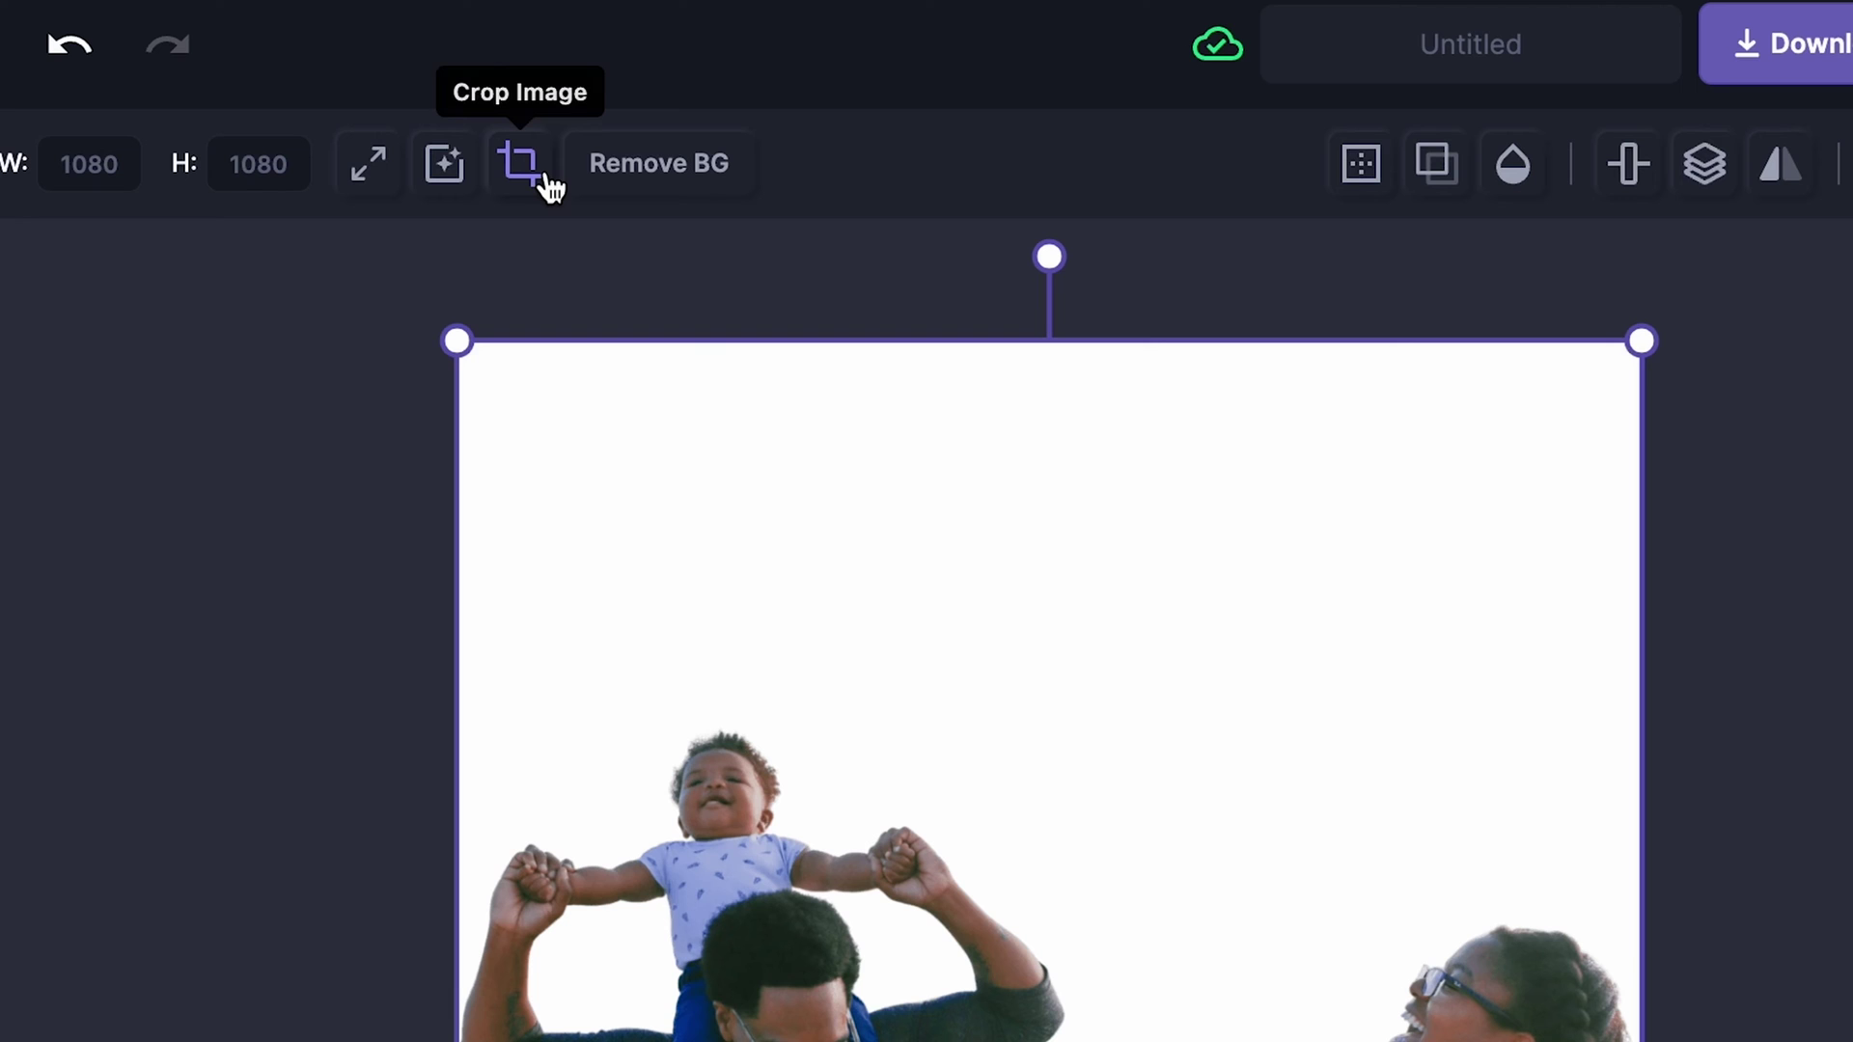
pyautogui.click(539, 183)
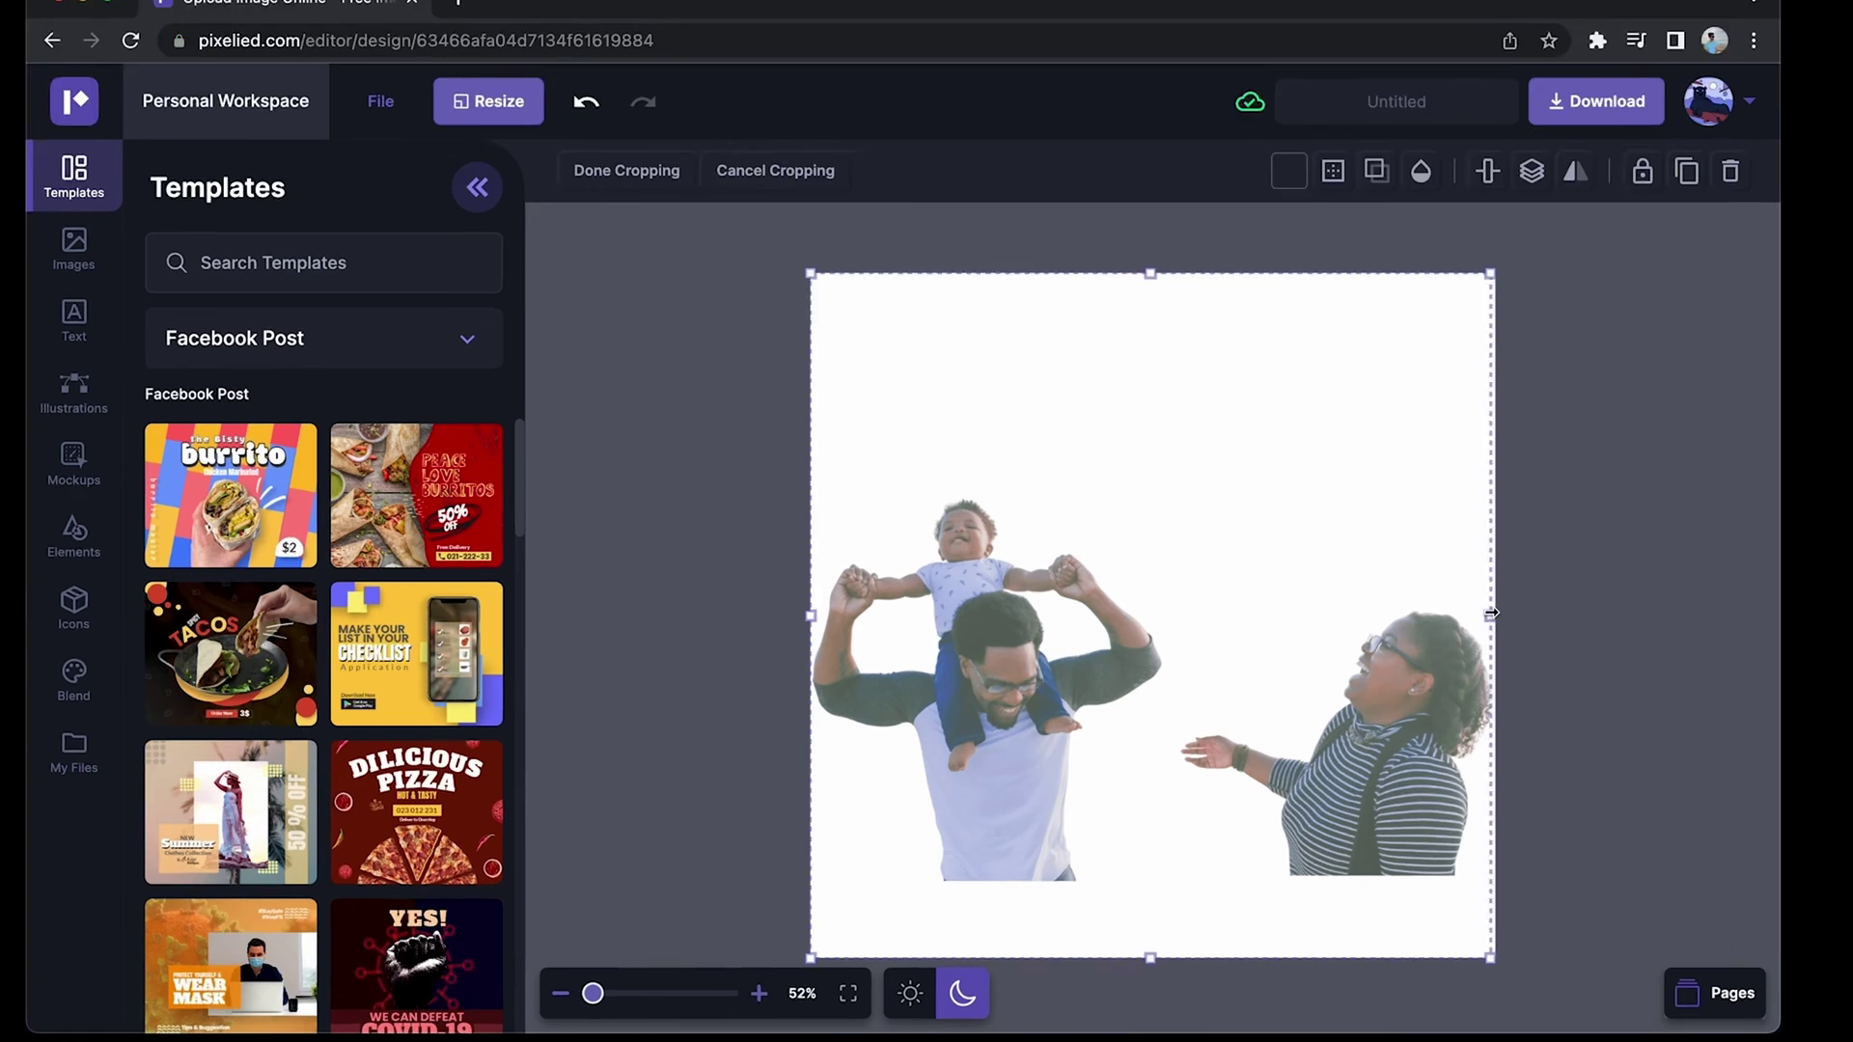
pyautogui.moveTo(1489, 634); pyautogui.dragTo(1129, 509)
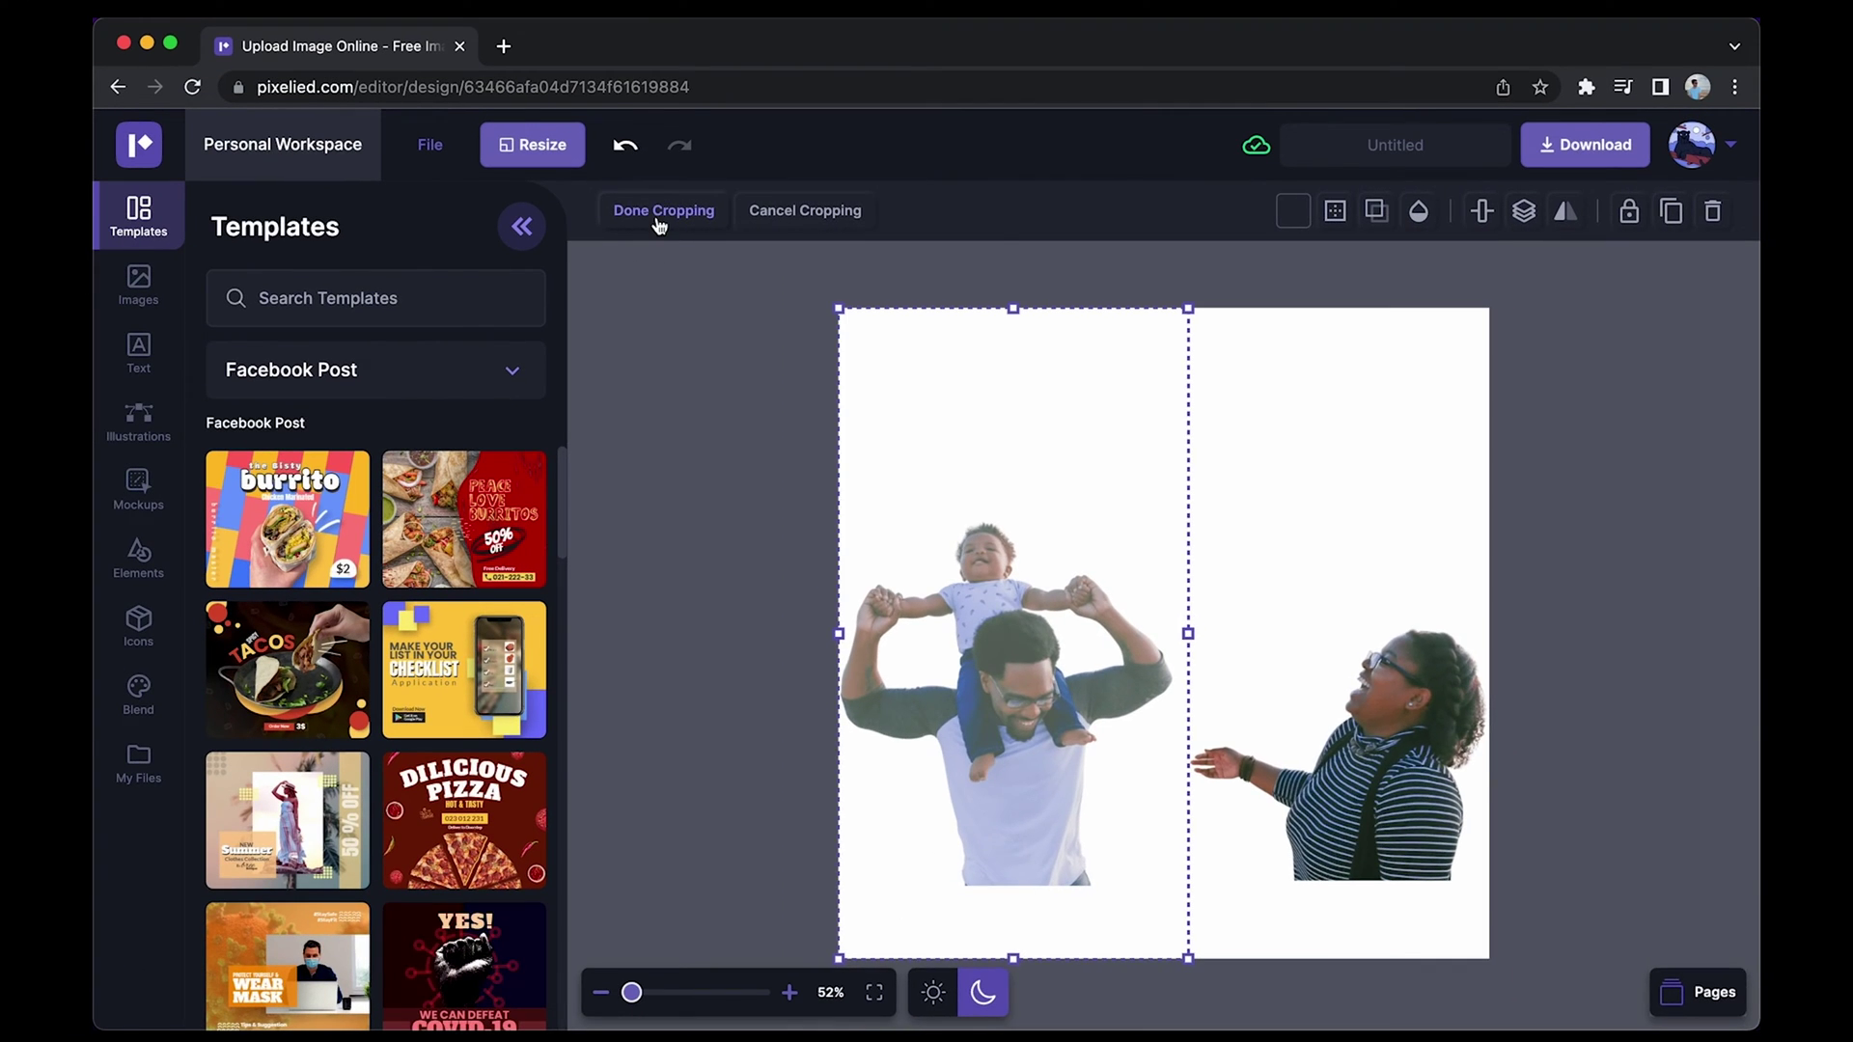
pyautogui.click(655, 211)
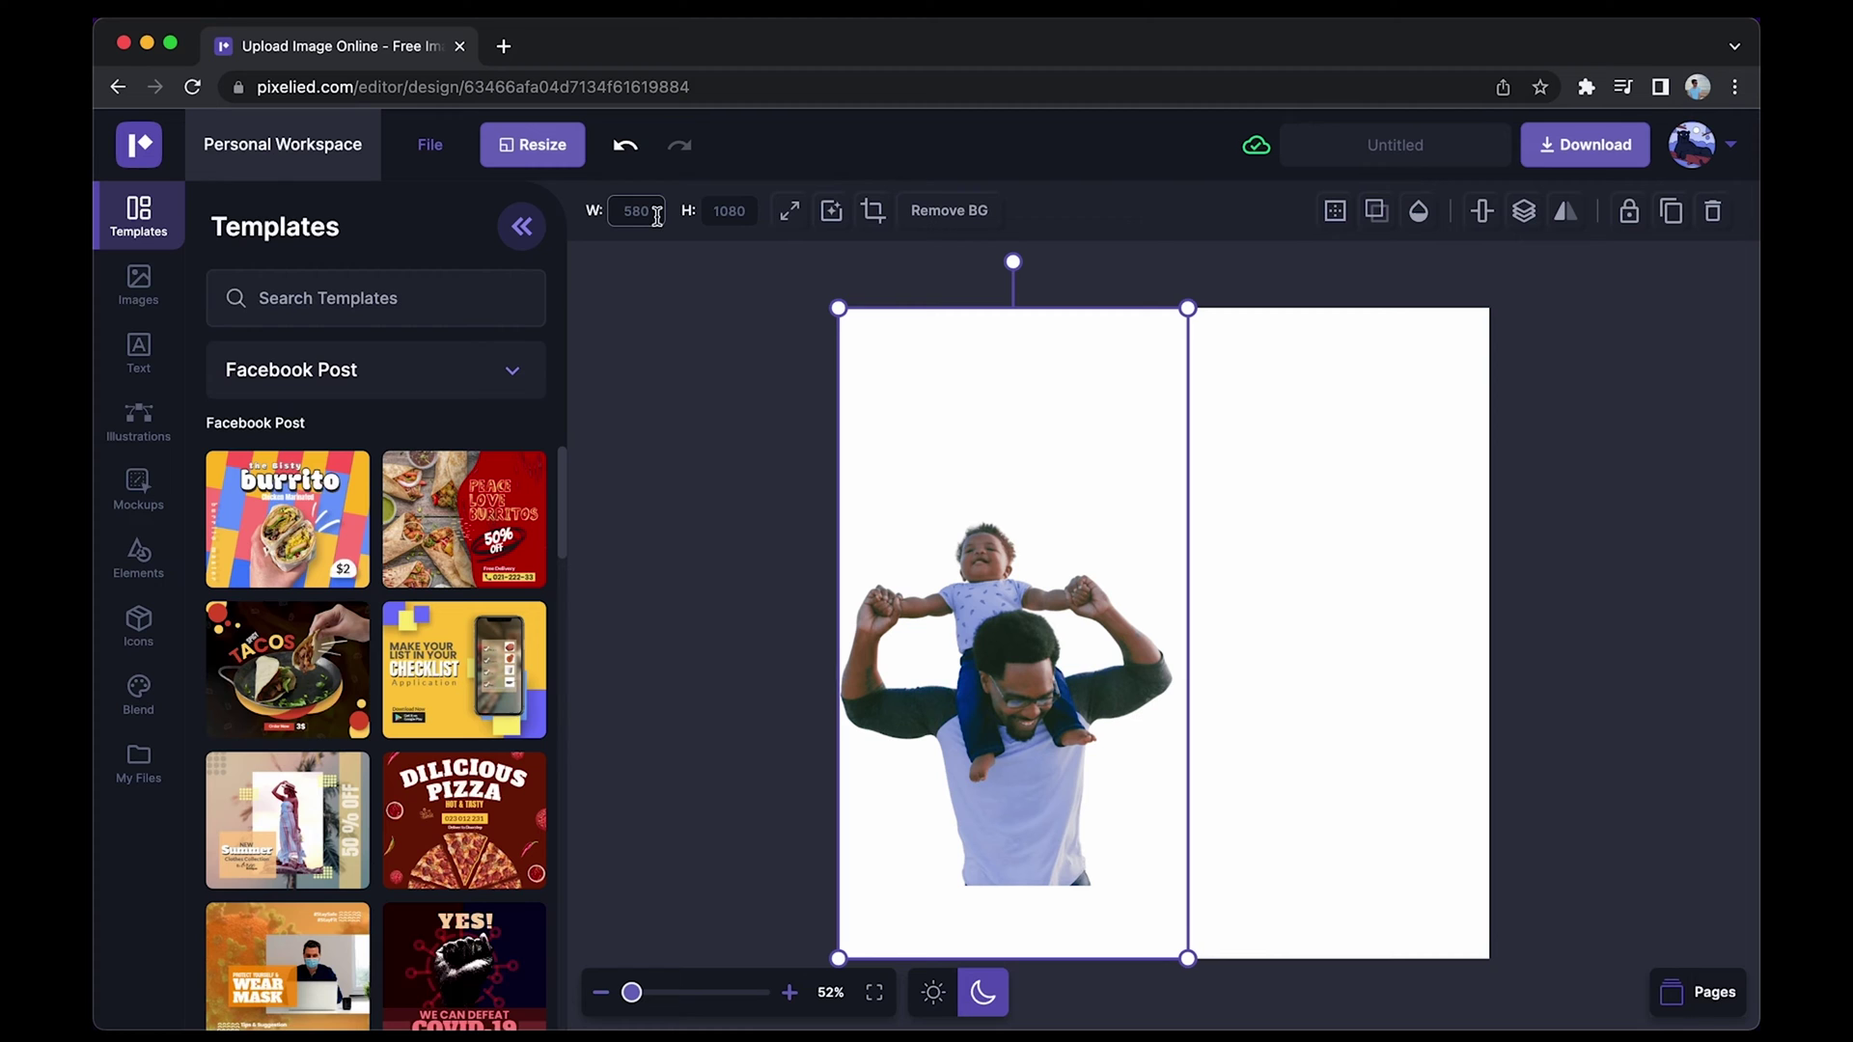
# - Set the page background colour to blue (#344a9d)
pyautogui.click(1266, 422)
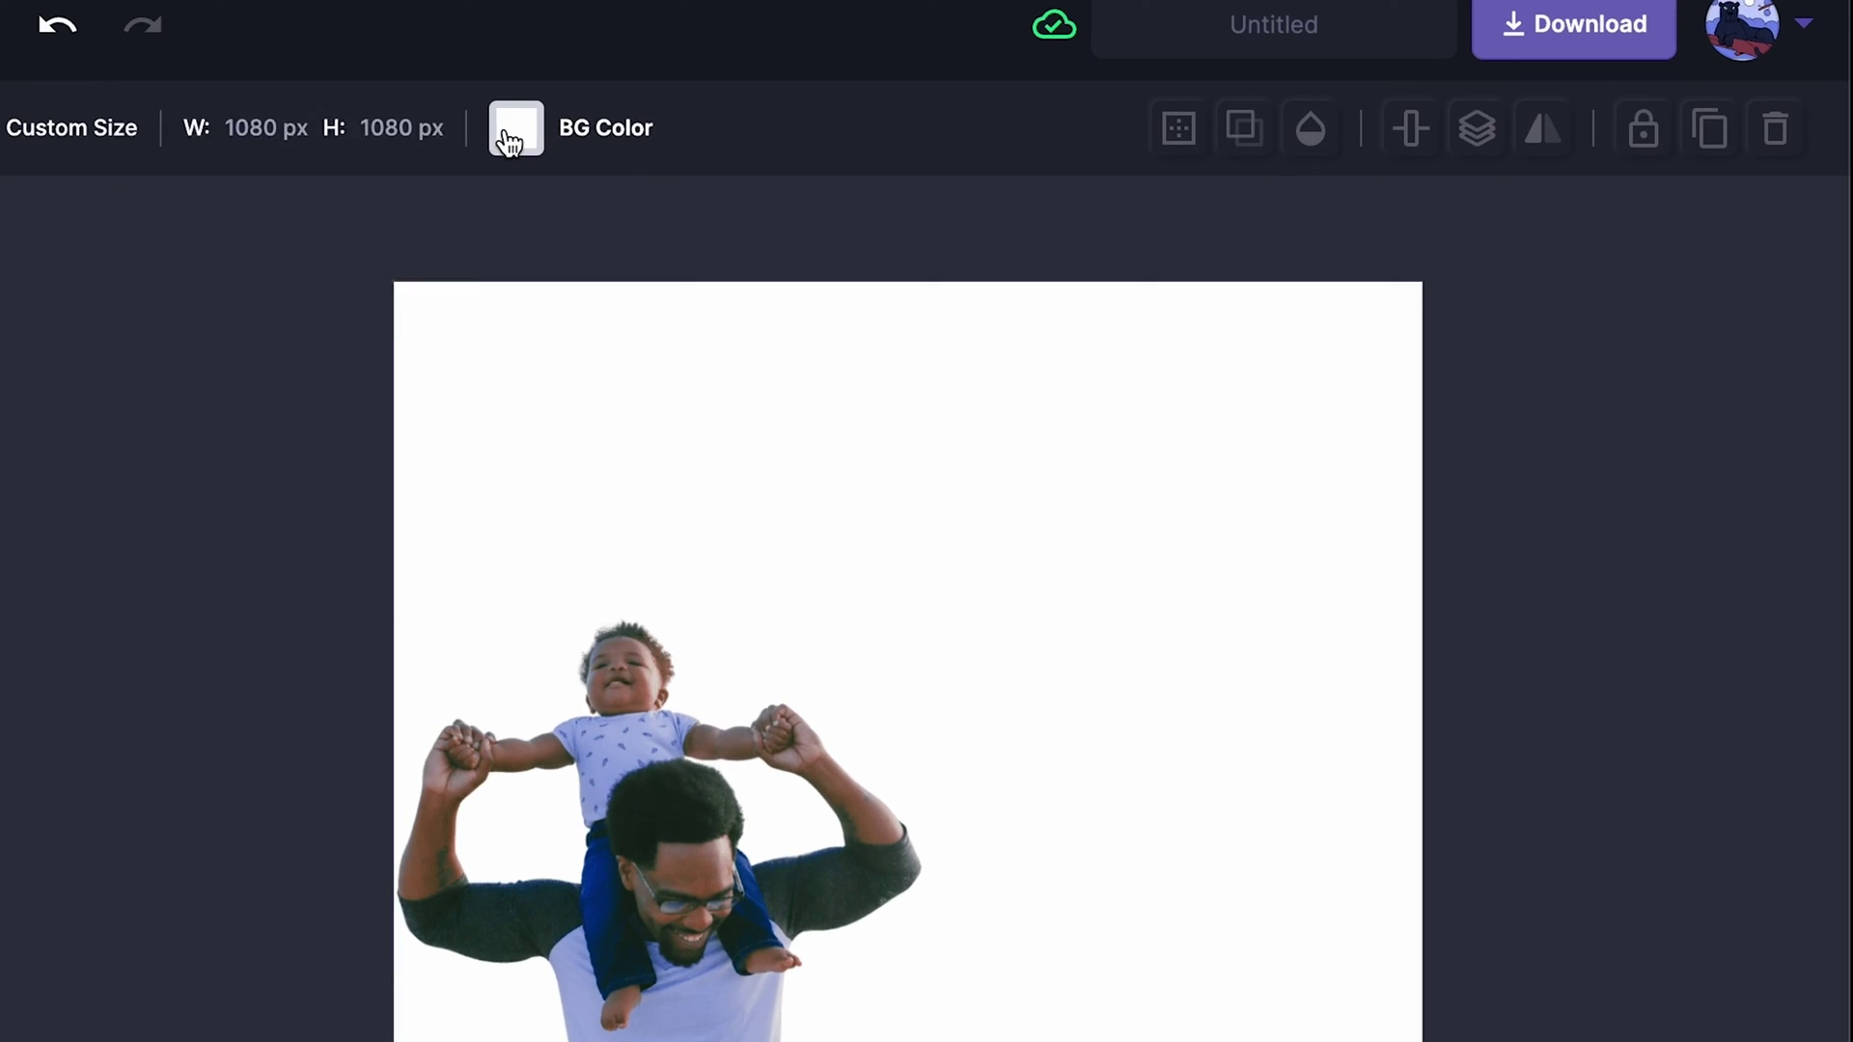
pyautogui.click(914, 211)
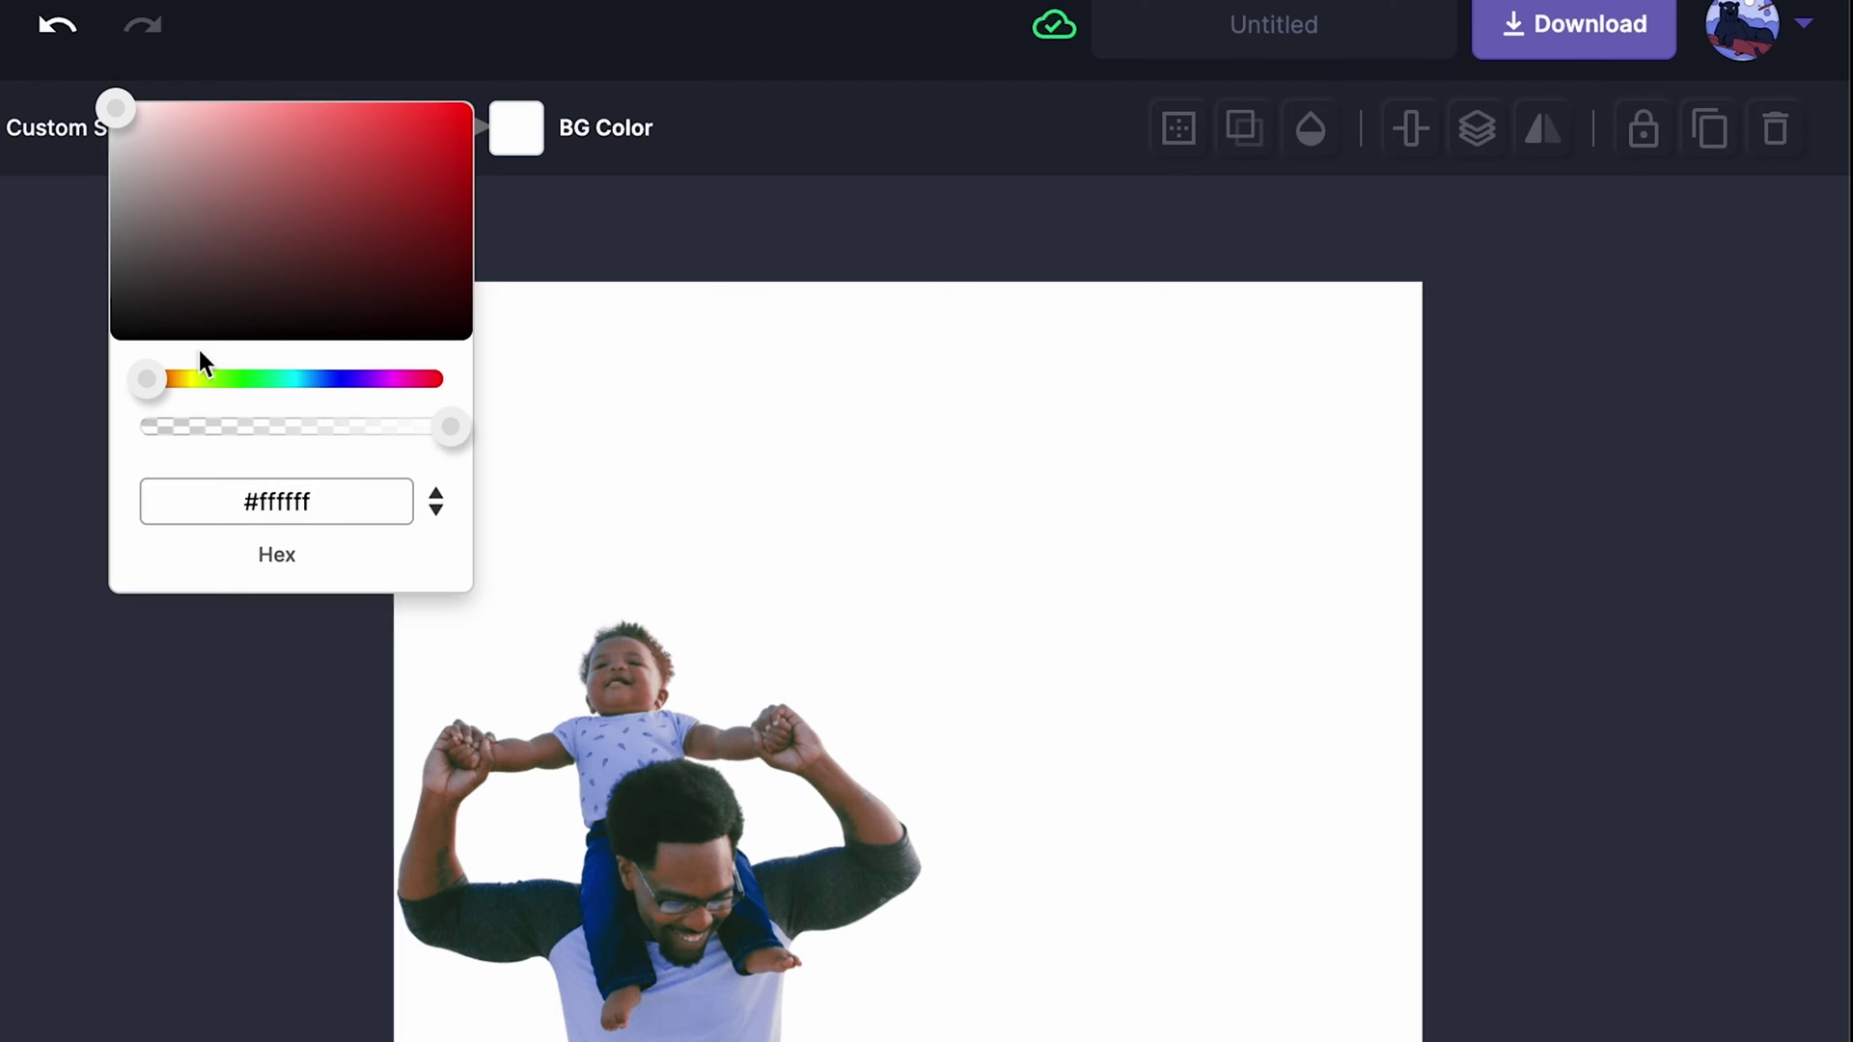
pyautogui.moveTo(149, 379)
pyautogui.mouseDown()
pyautogui.moveTo(802, 370)
pyautogui.moveTo(786, 278)
pyautogui.moveTo(814, 257)
pyautogui.mouseUp()
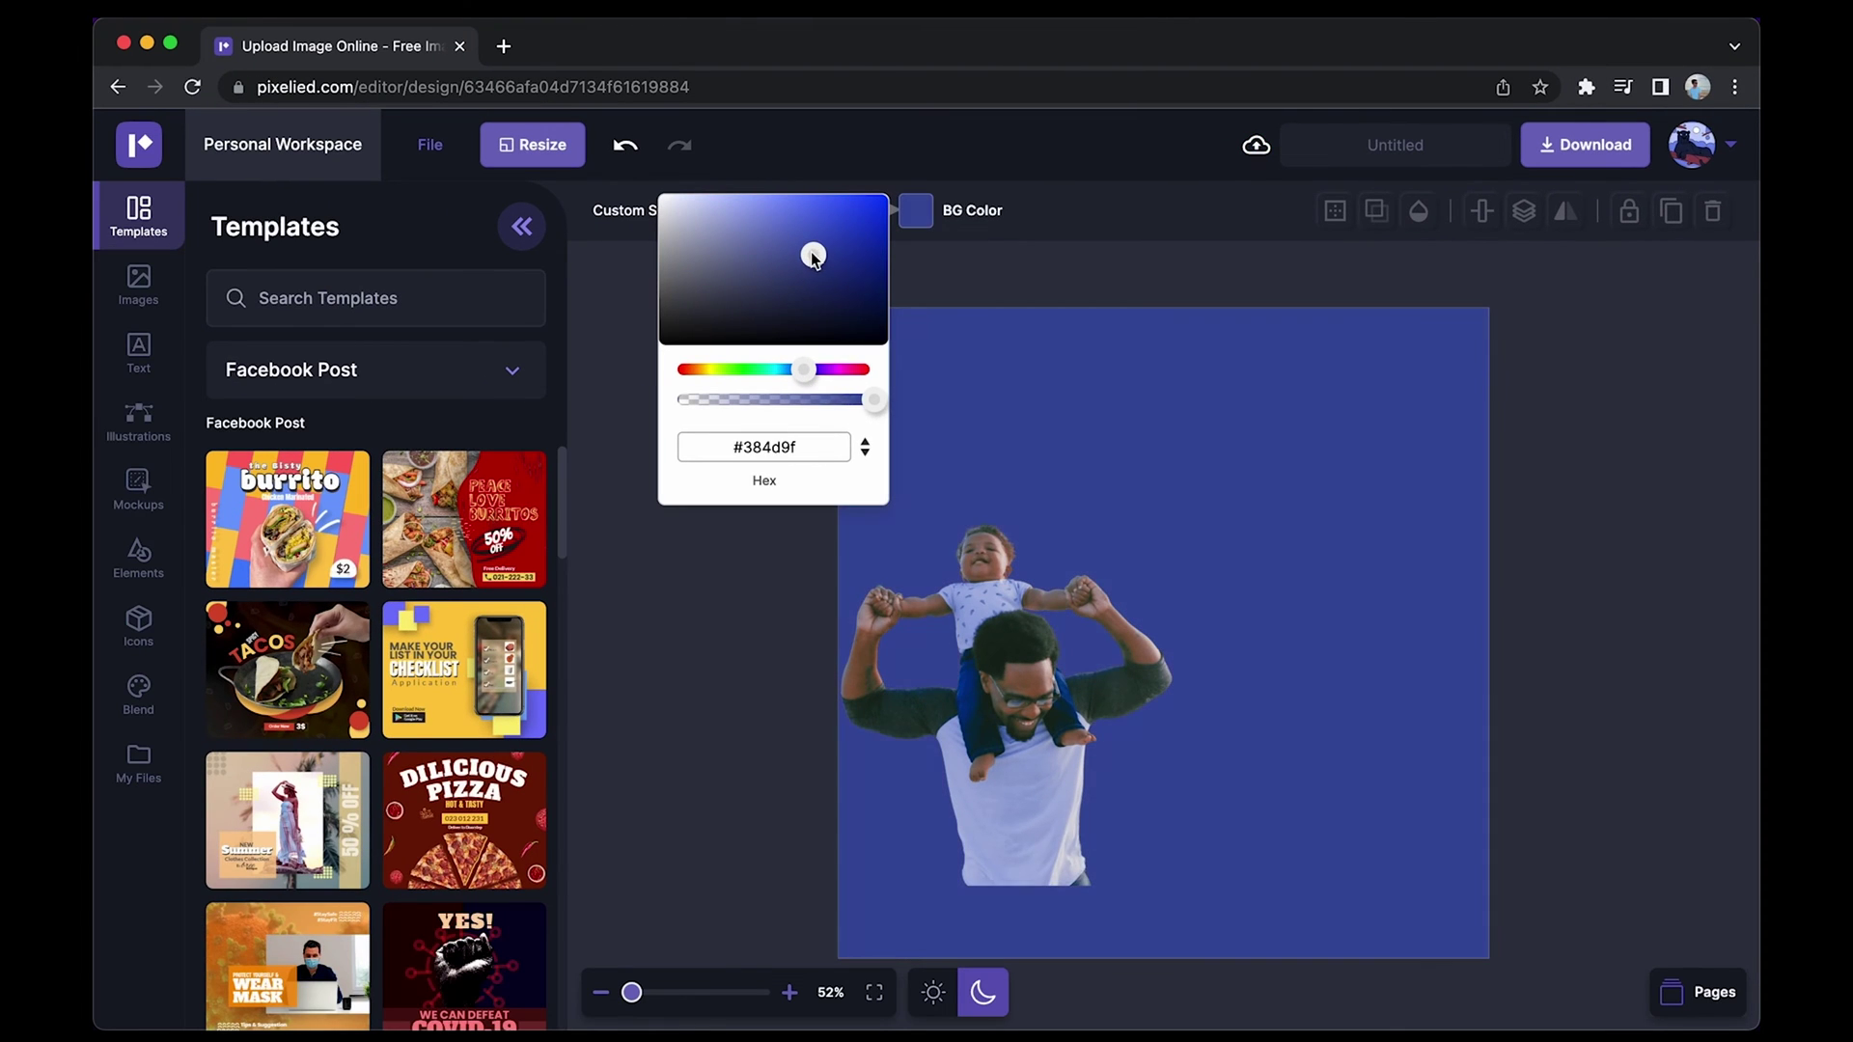
pyautogui.click(674, 761)
# - Scale the father-and-baby cutout to about 763×1420 and move it toward the centre
pyautogui.click(1114, 586)
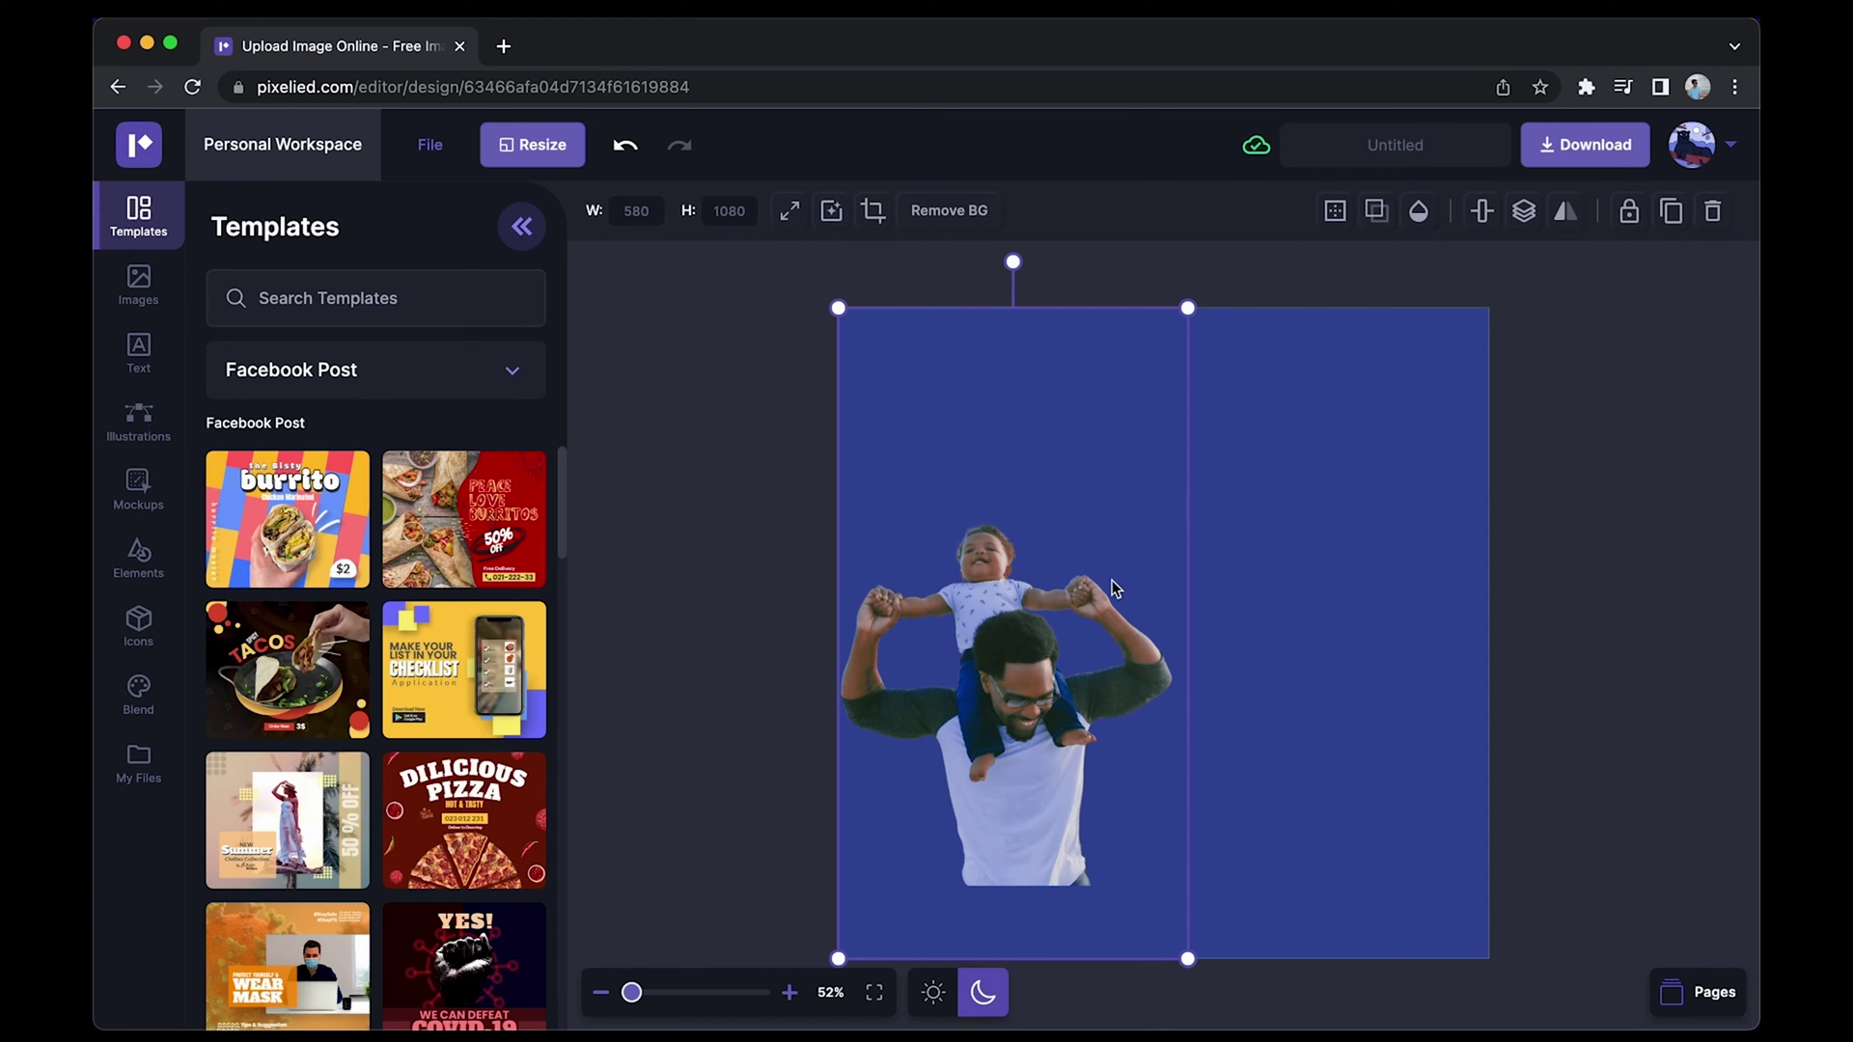
pyautogui.moveTo(1189, 309); pyautogui.dragTo(1256, 146)
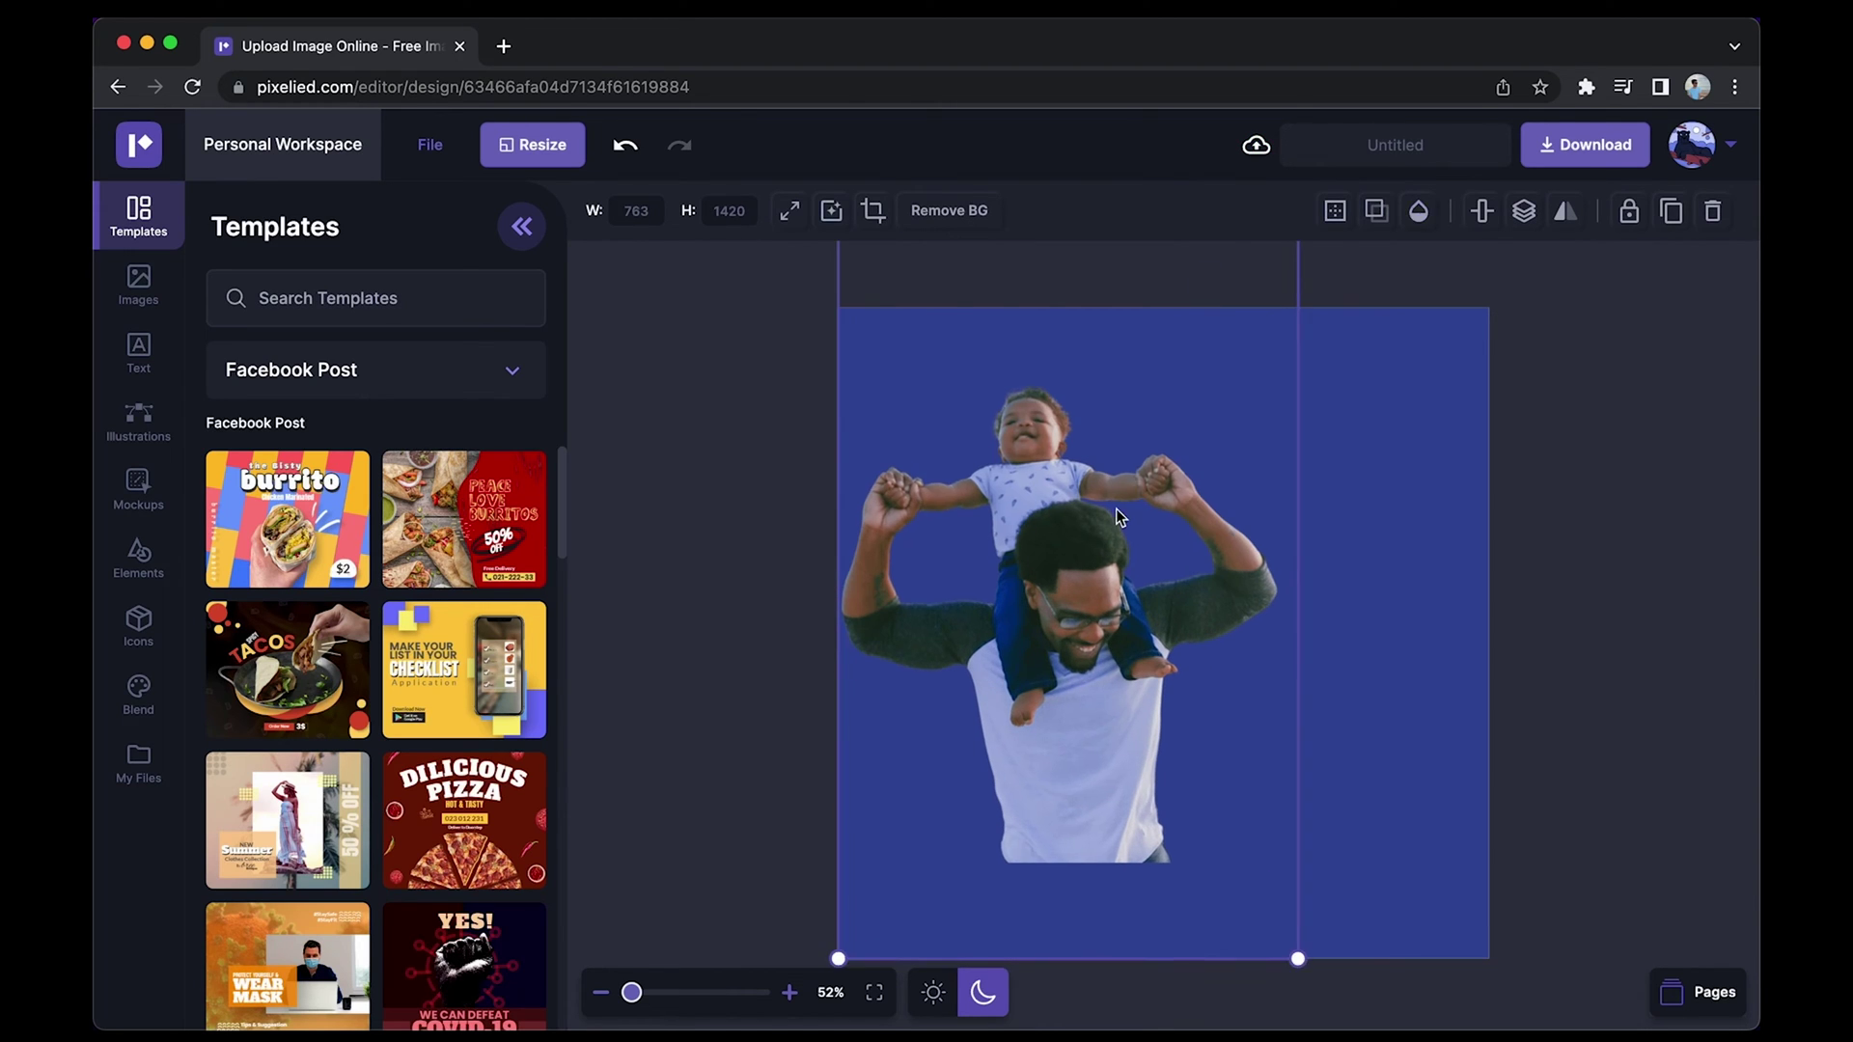
pyautogui.click(1111, 652)
pyautogui.moveTo(1109, 651); pyautogui.dragTo(1210, 599)
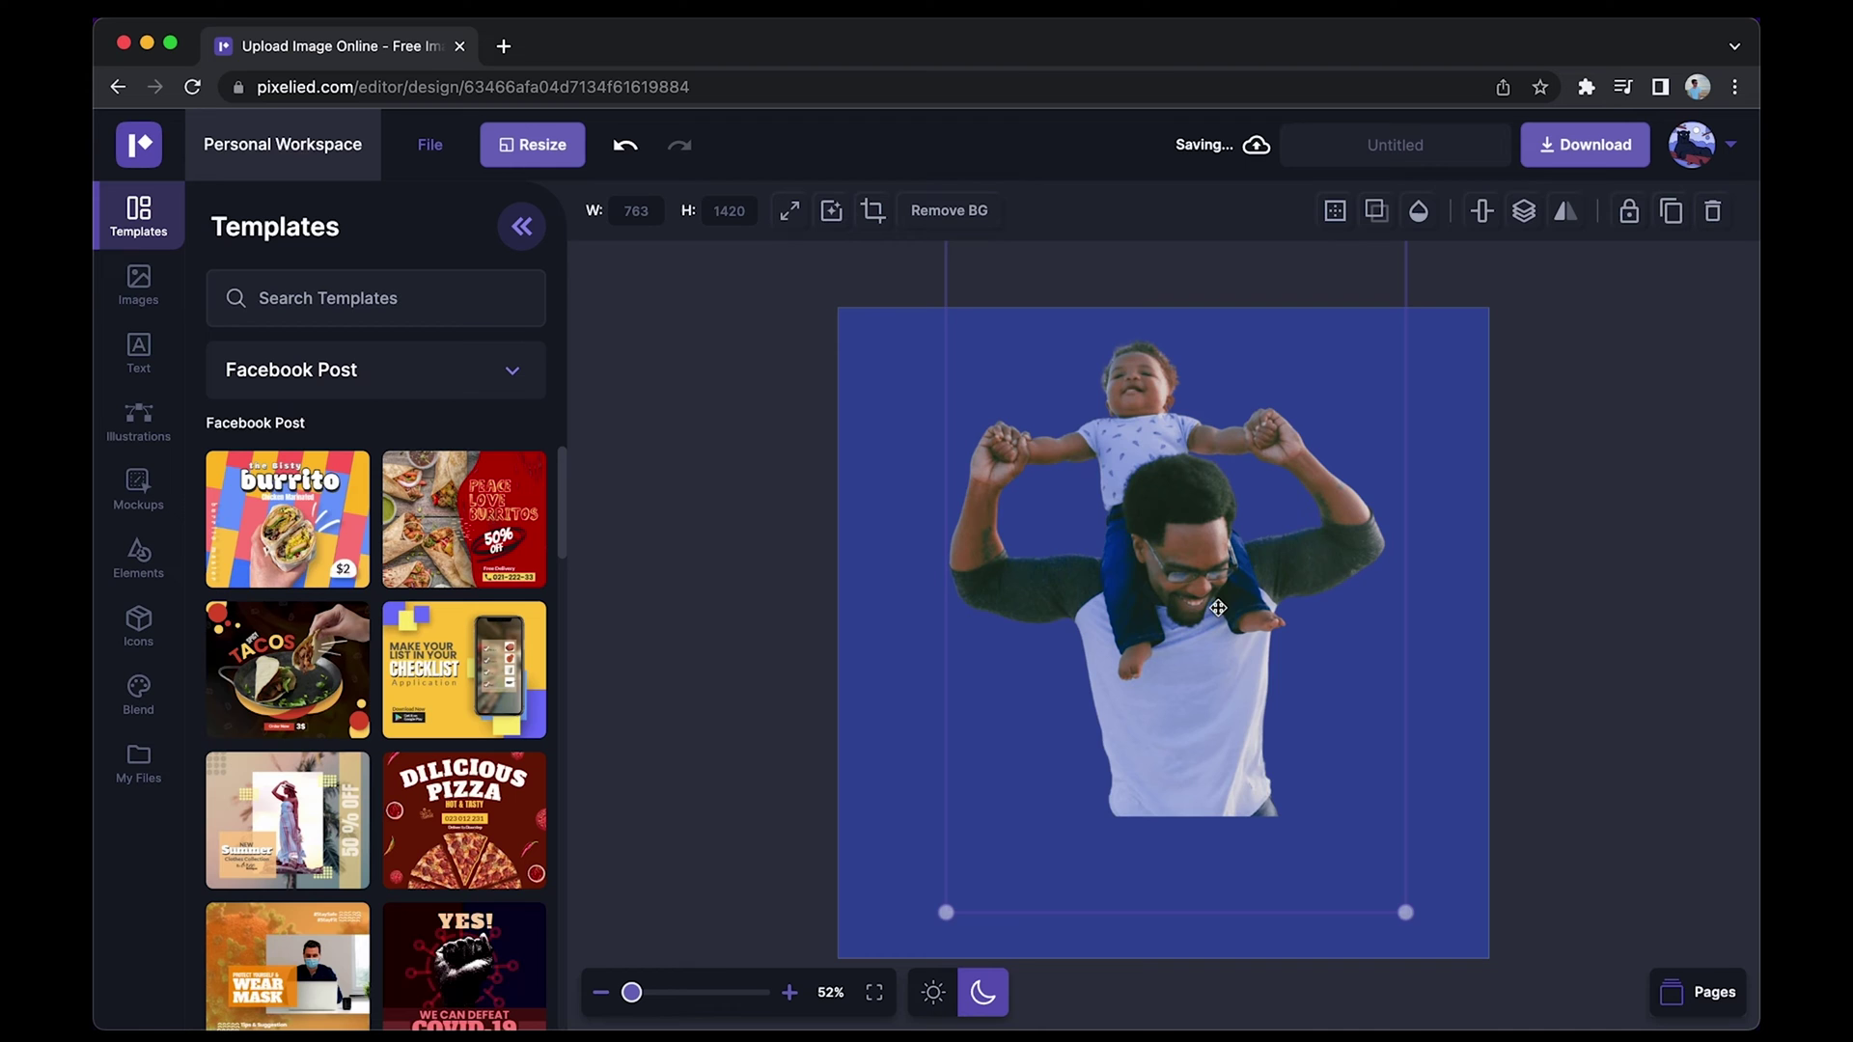
pyautogui.doubleClick(1211, 598)
pyautogui.click(1431, 638)
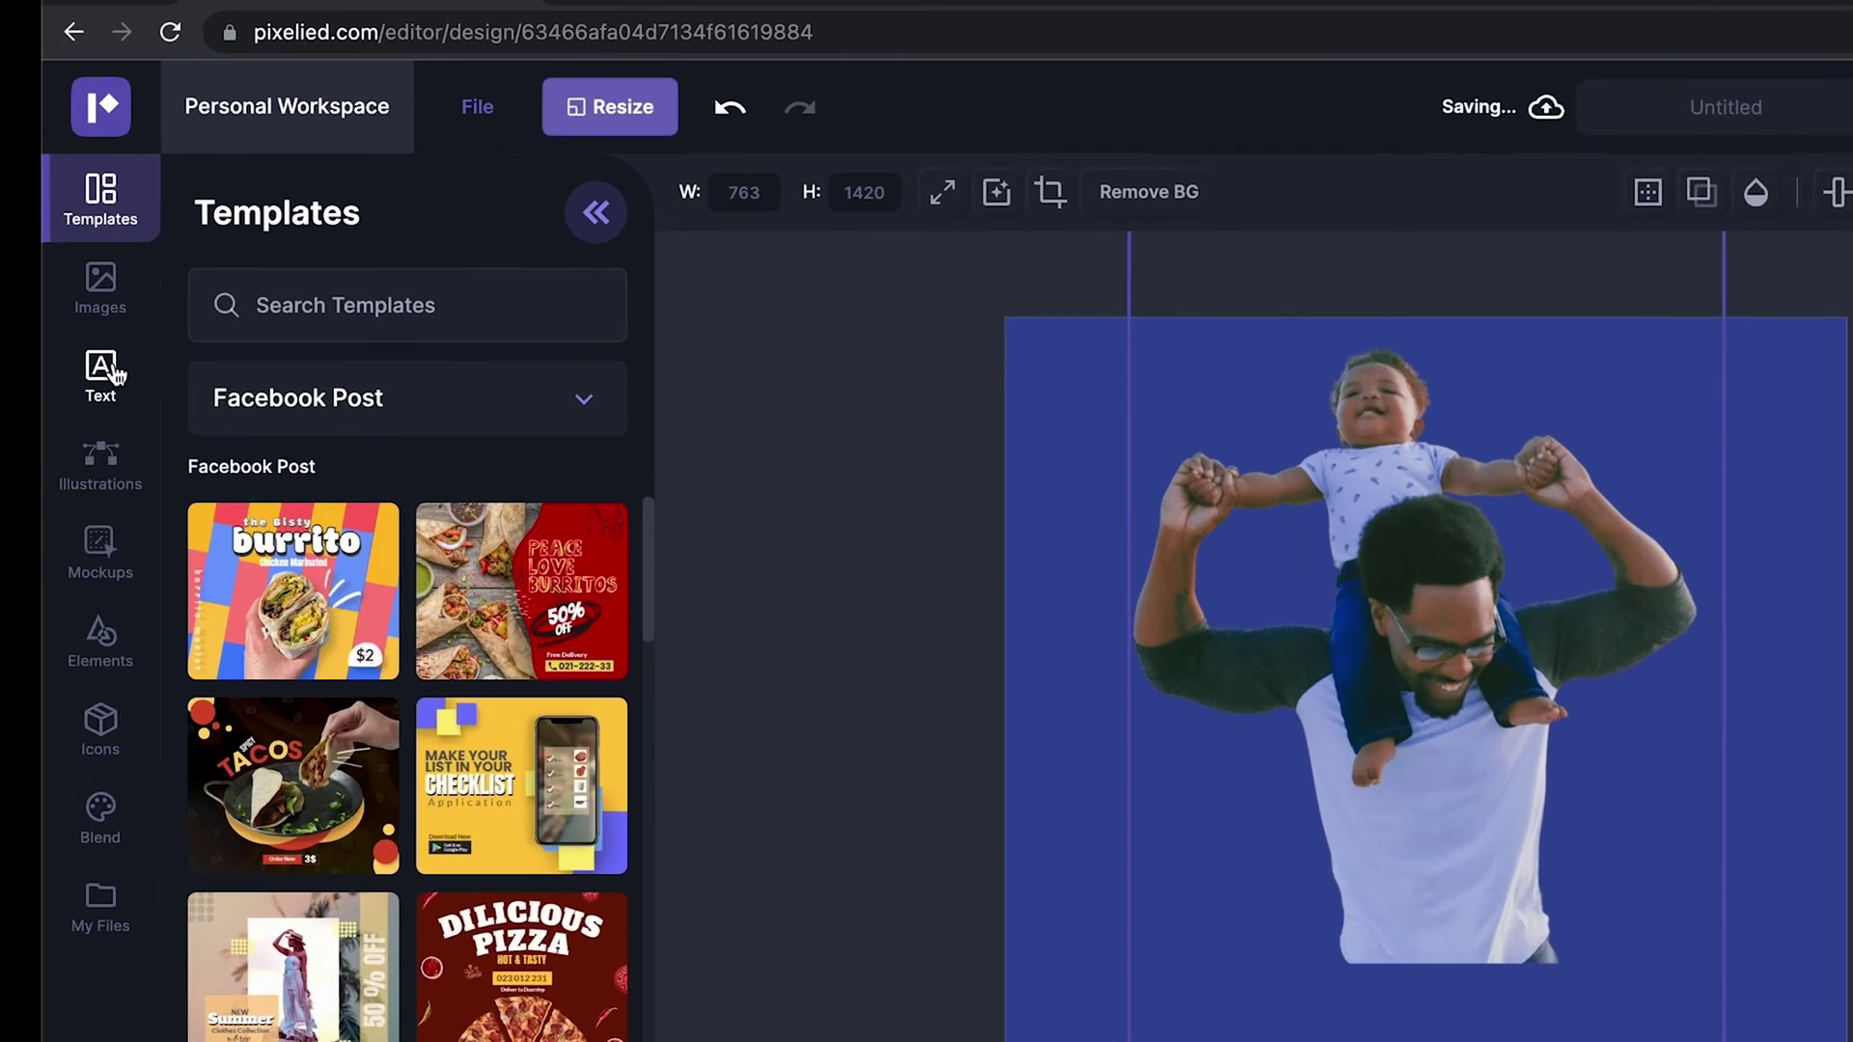
# - Add a bold Lato headline reading 'Babies' and drag it to the canvas bottom
pyautogui.click(139, 350)
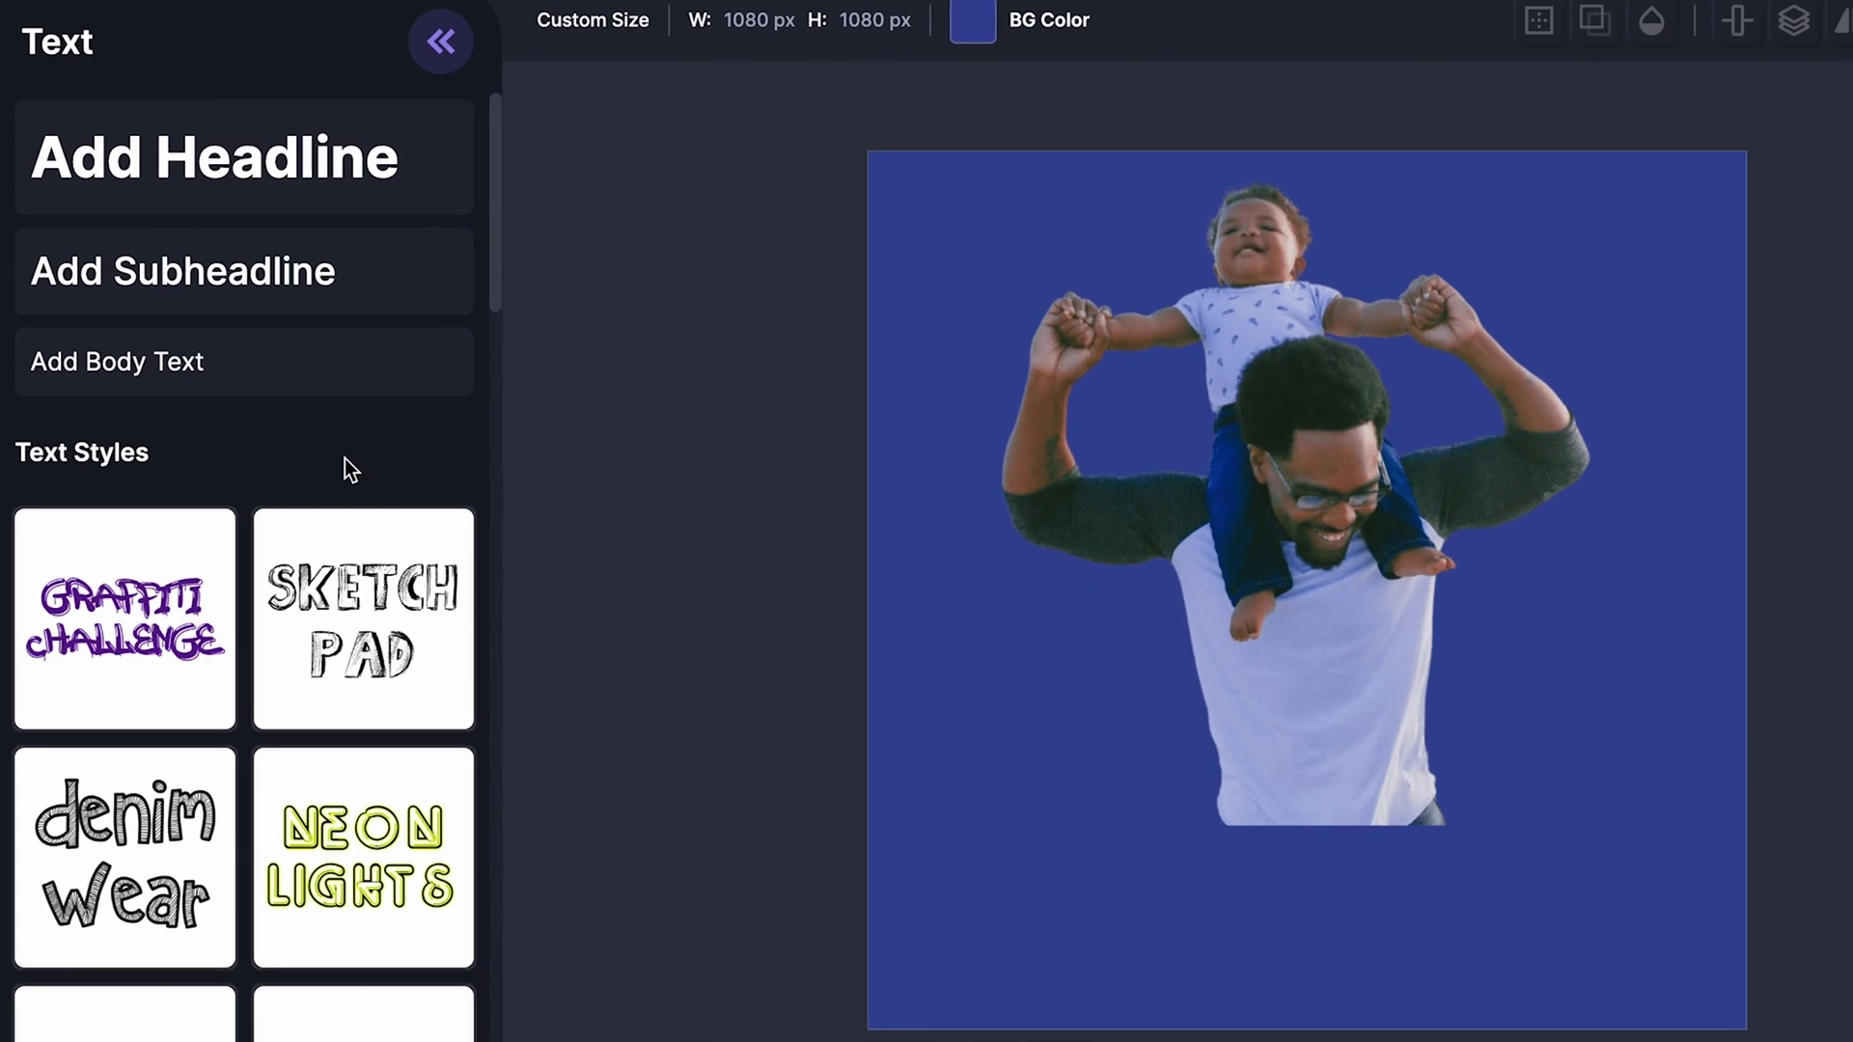
pyautogui.scroll(-2, 206, 364)
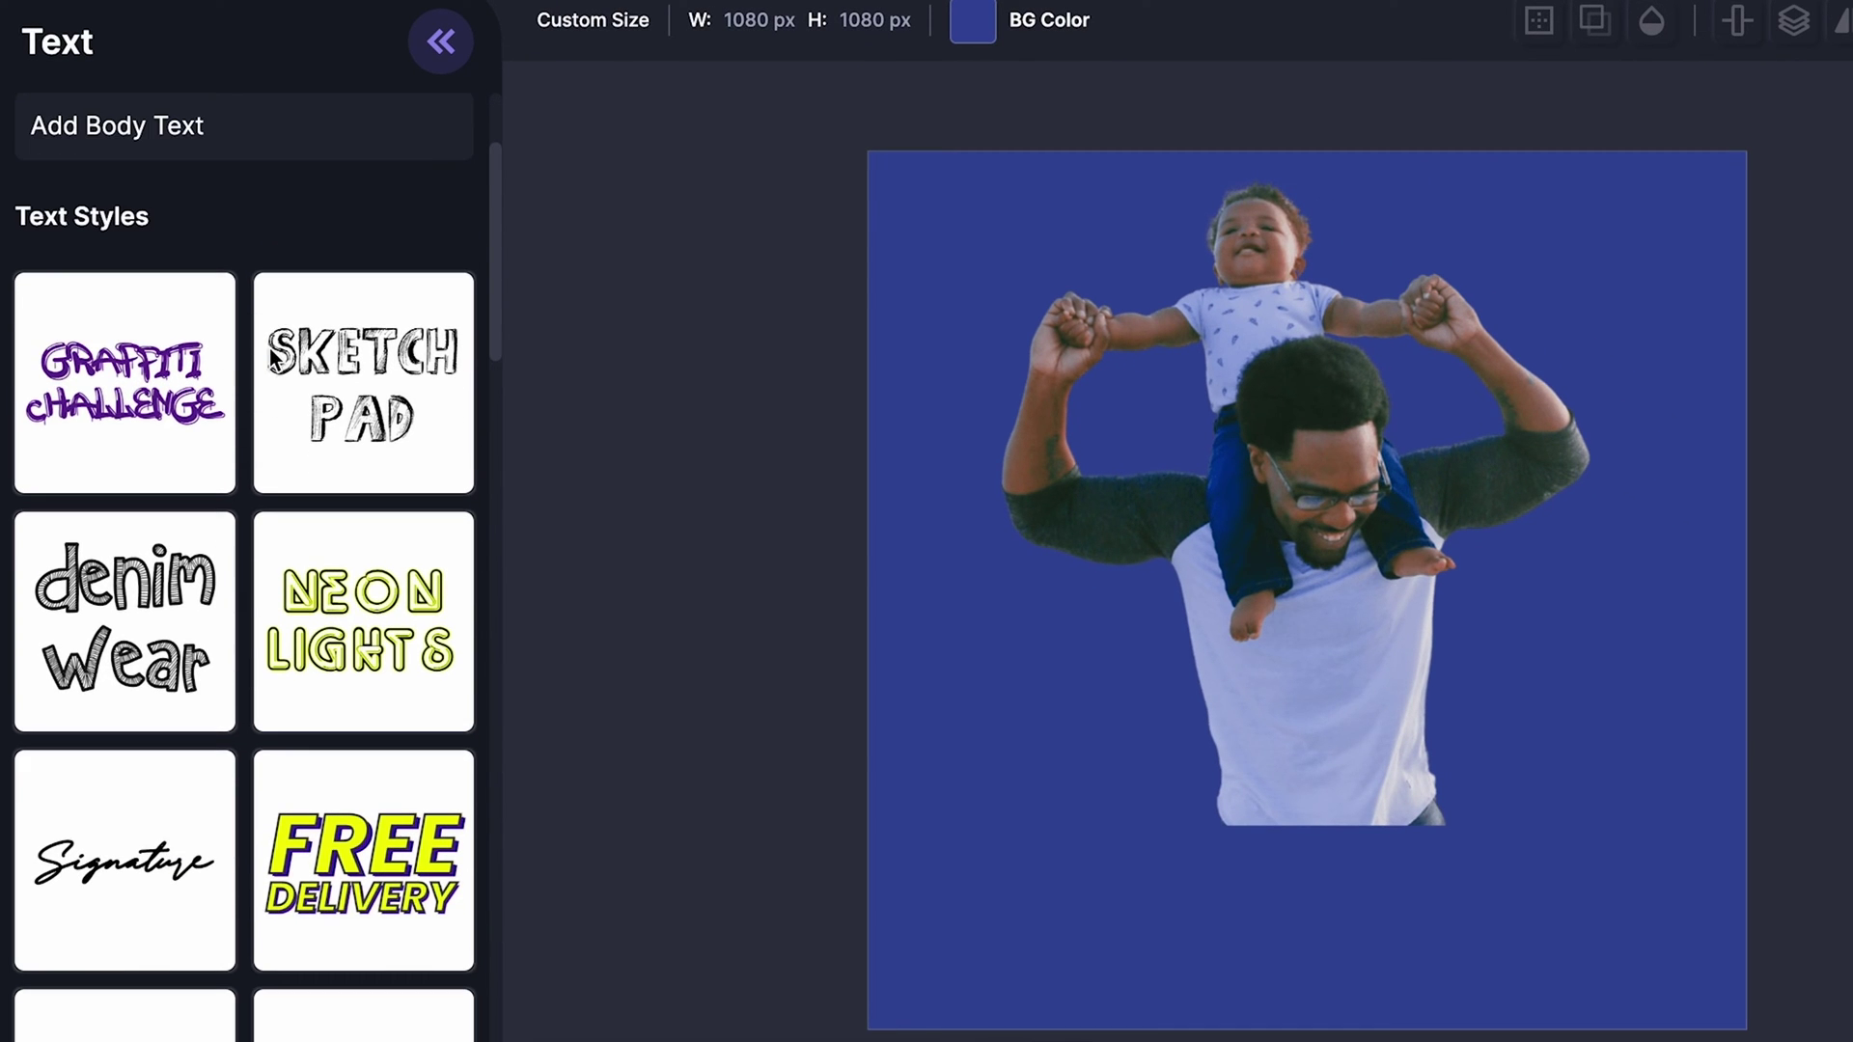
pyautogui.scroll(-1, 225, 376)
pyautogui.scroll(-2, 224, 377)
pyautogui.scroll(-1, 225, 377)
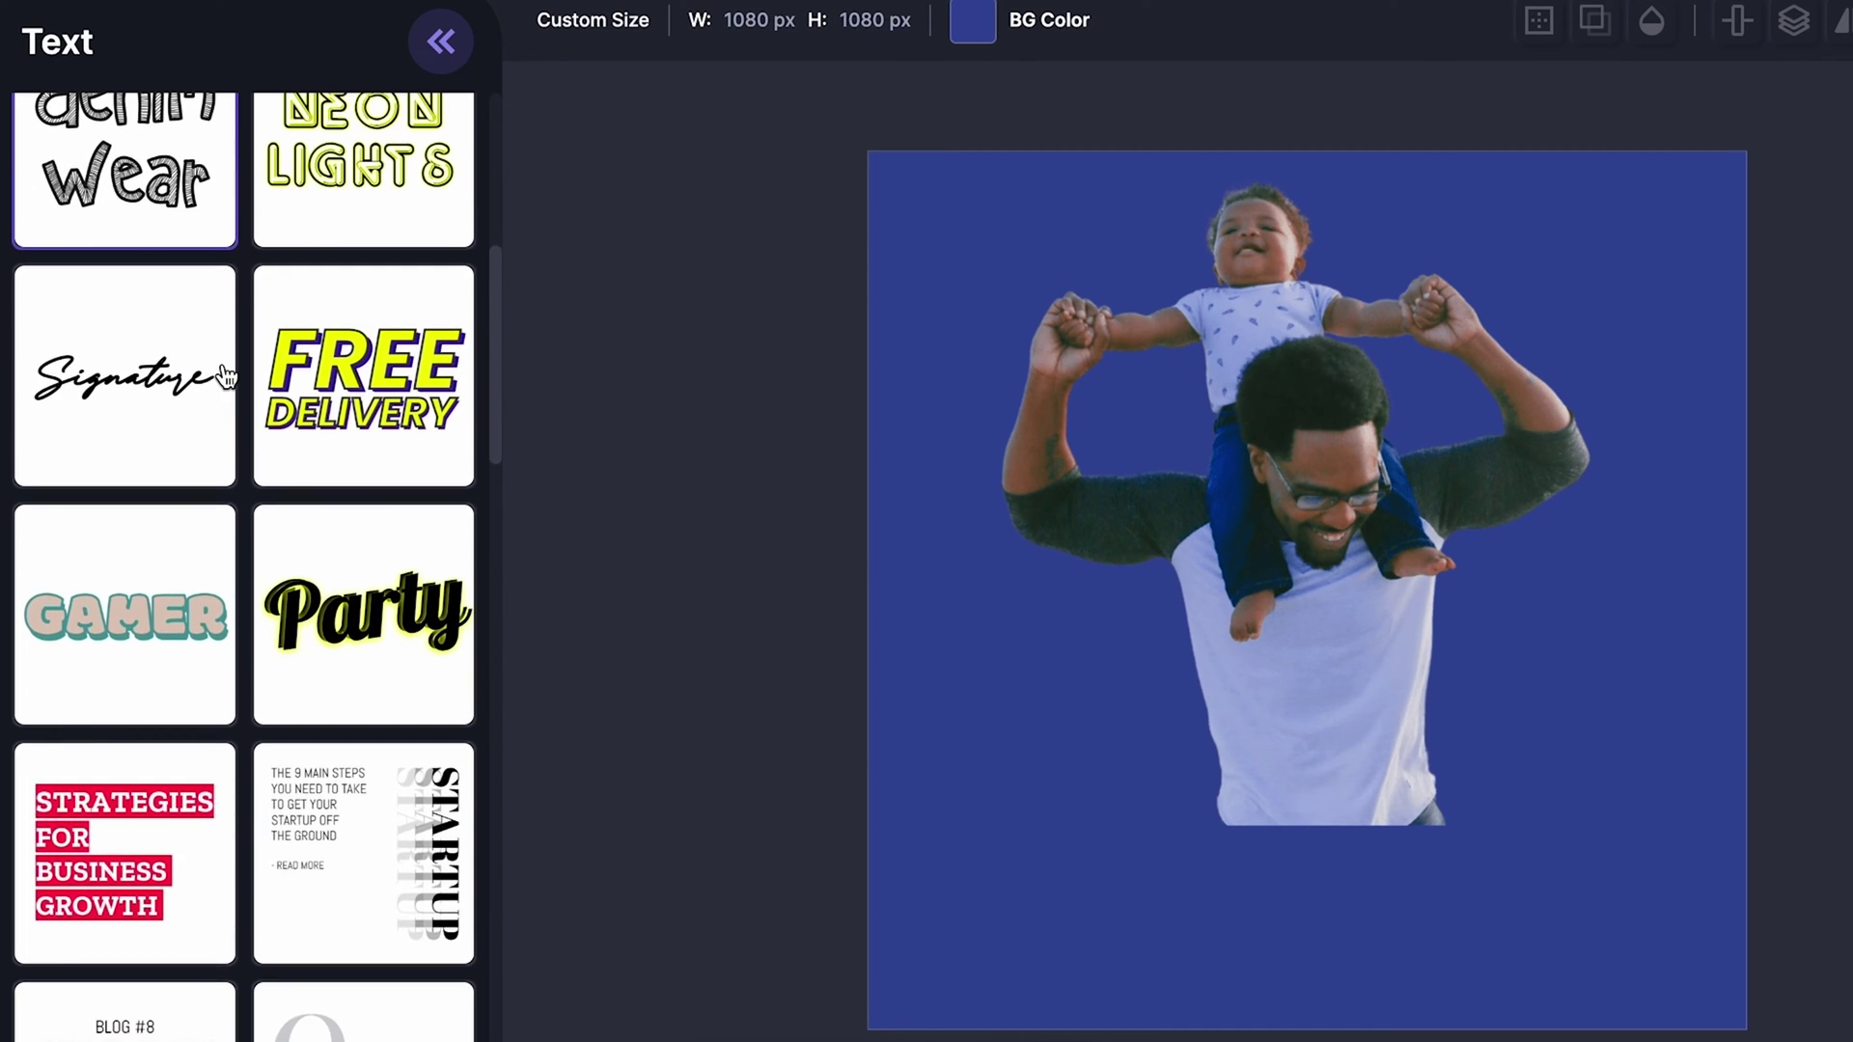
pyautogui.scroll(5, 225, 378)
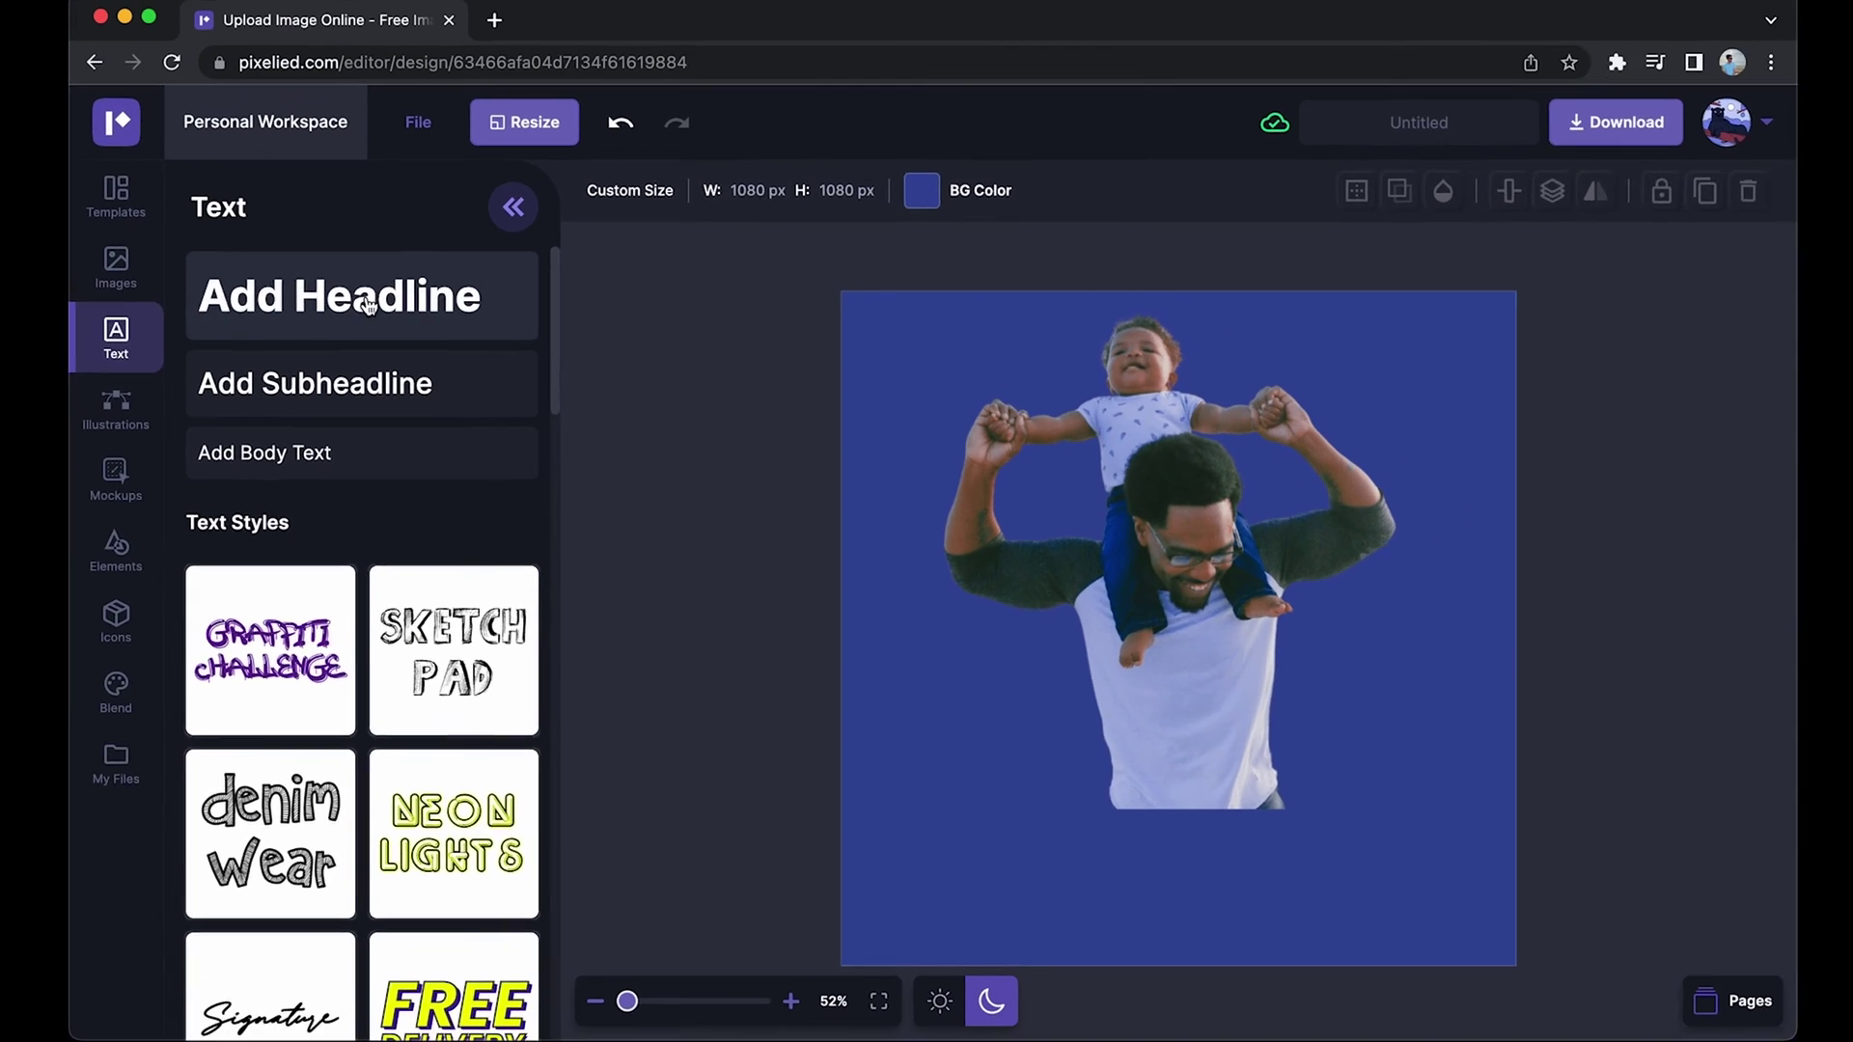
pyautogui.click(239, 290)
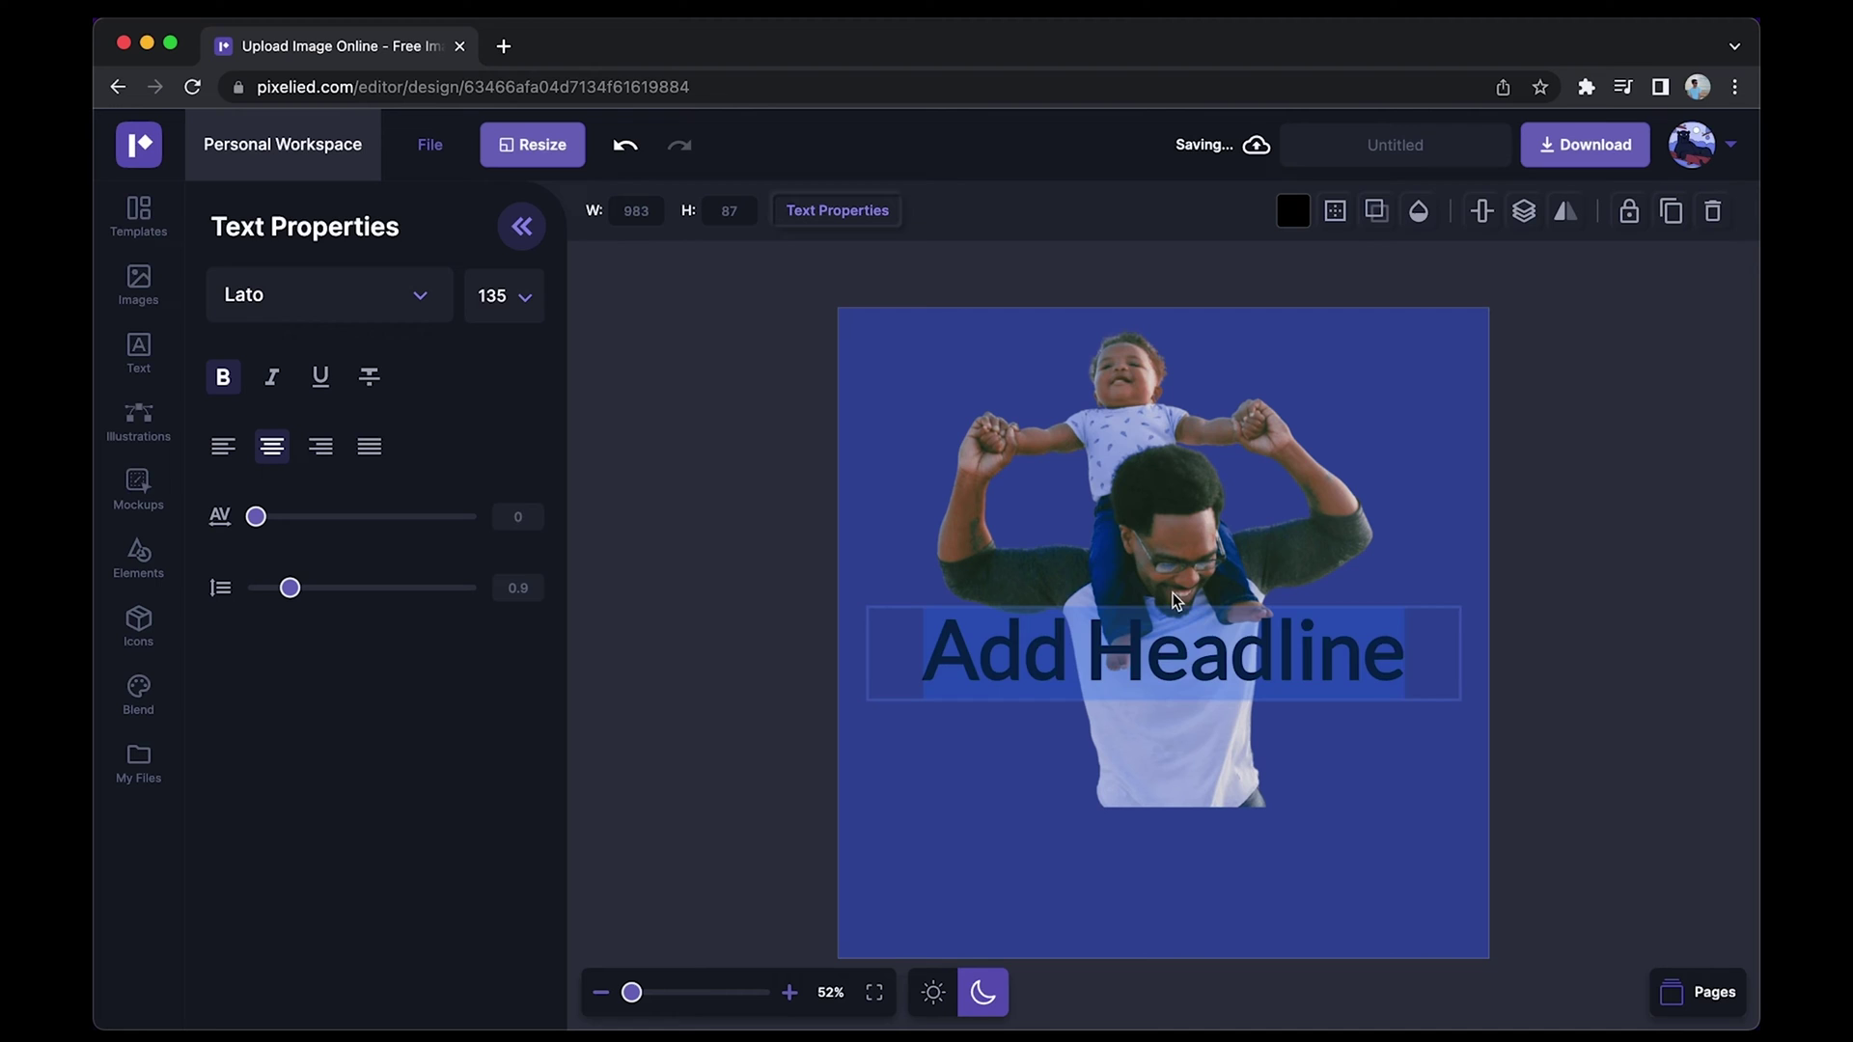
pyautogui.write('Babies')
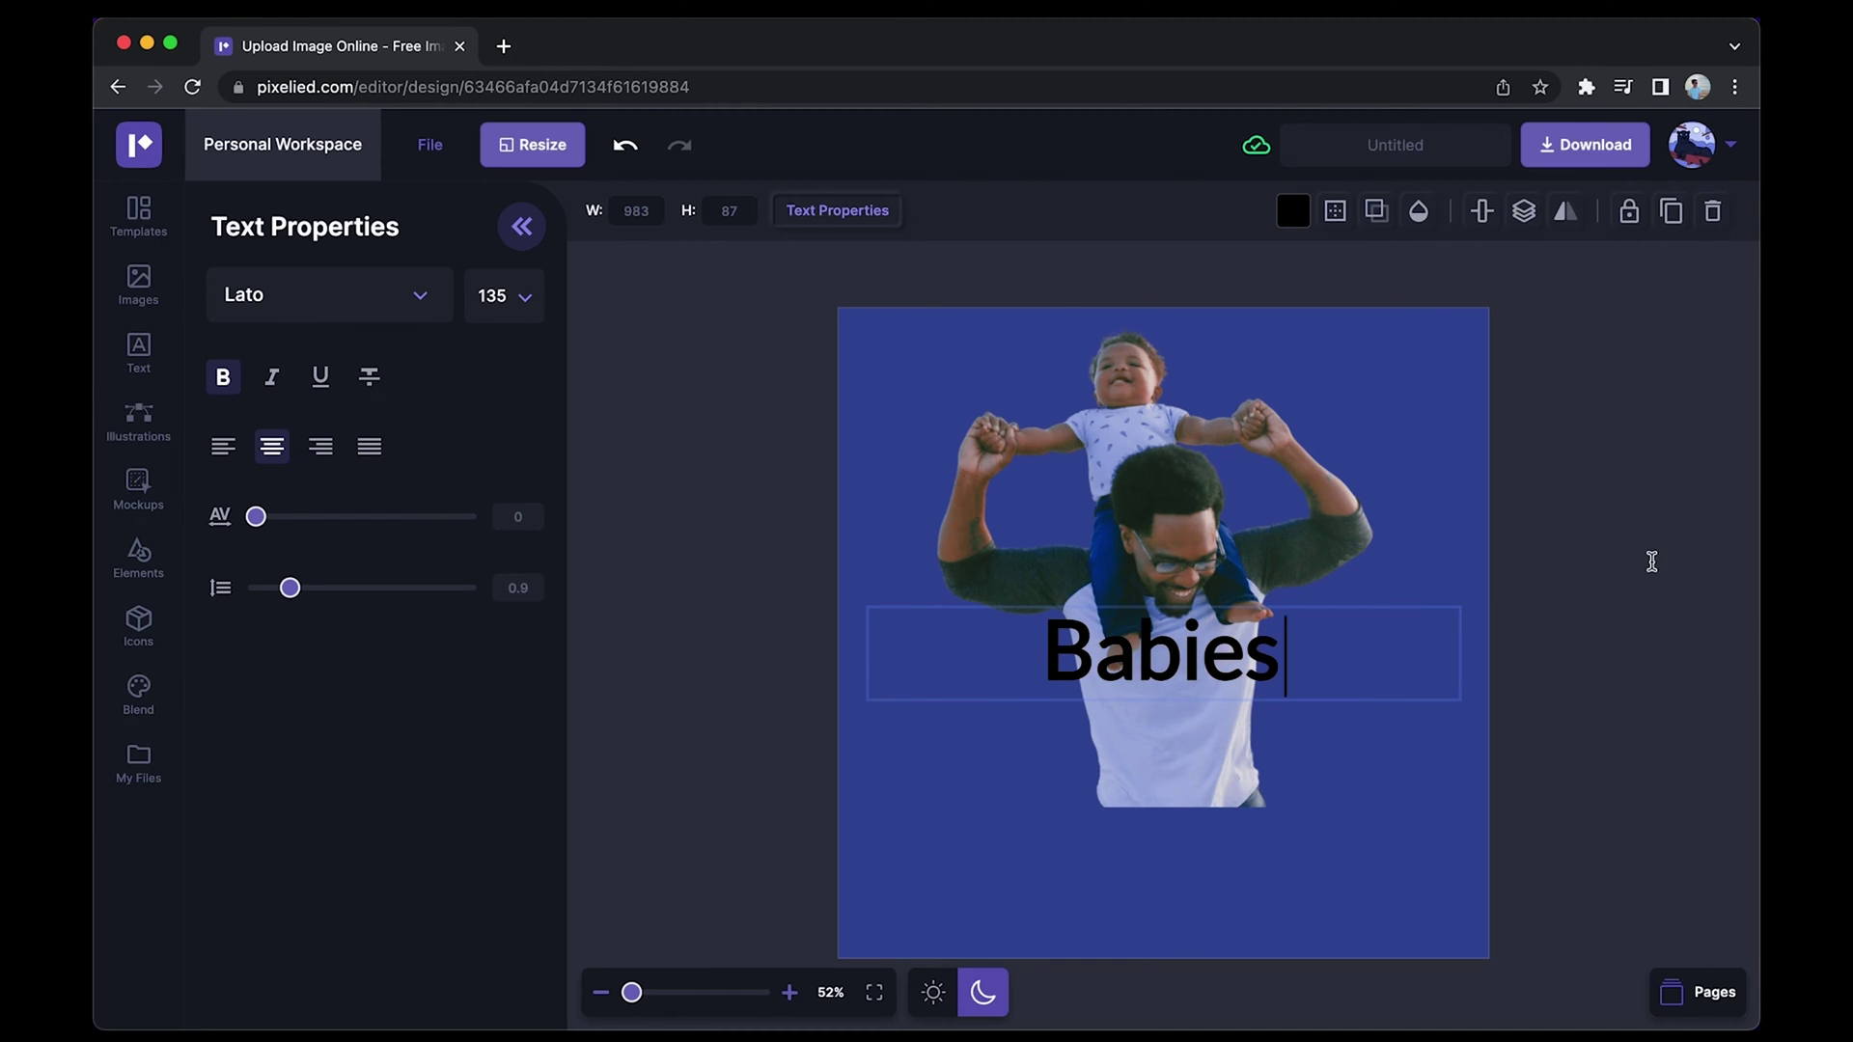
pyautogui.click(1650, 562)
pyautogui.moveTo(1216, 648); pyautogui.dragTo(1216, 869)
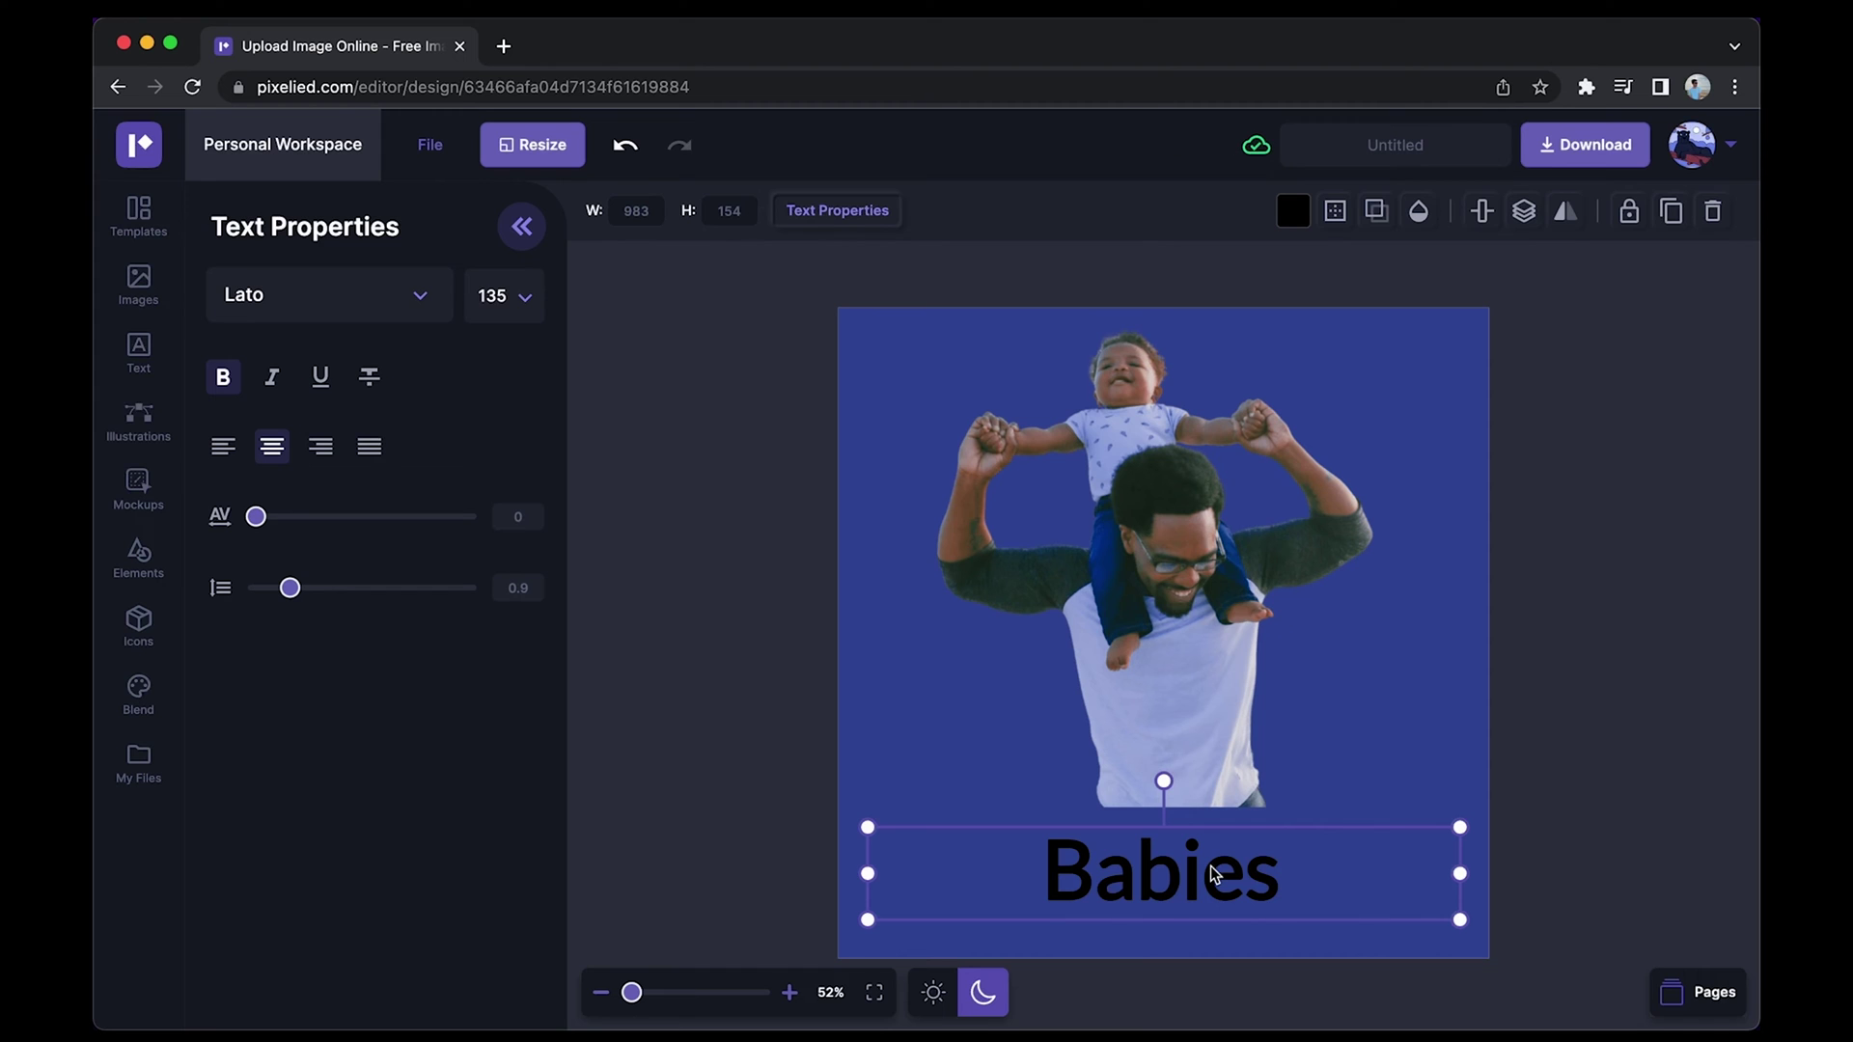
# - Keep the current font and change the 'Babies' headline colour from black to white
pyautogui.click(342, 283)
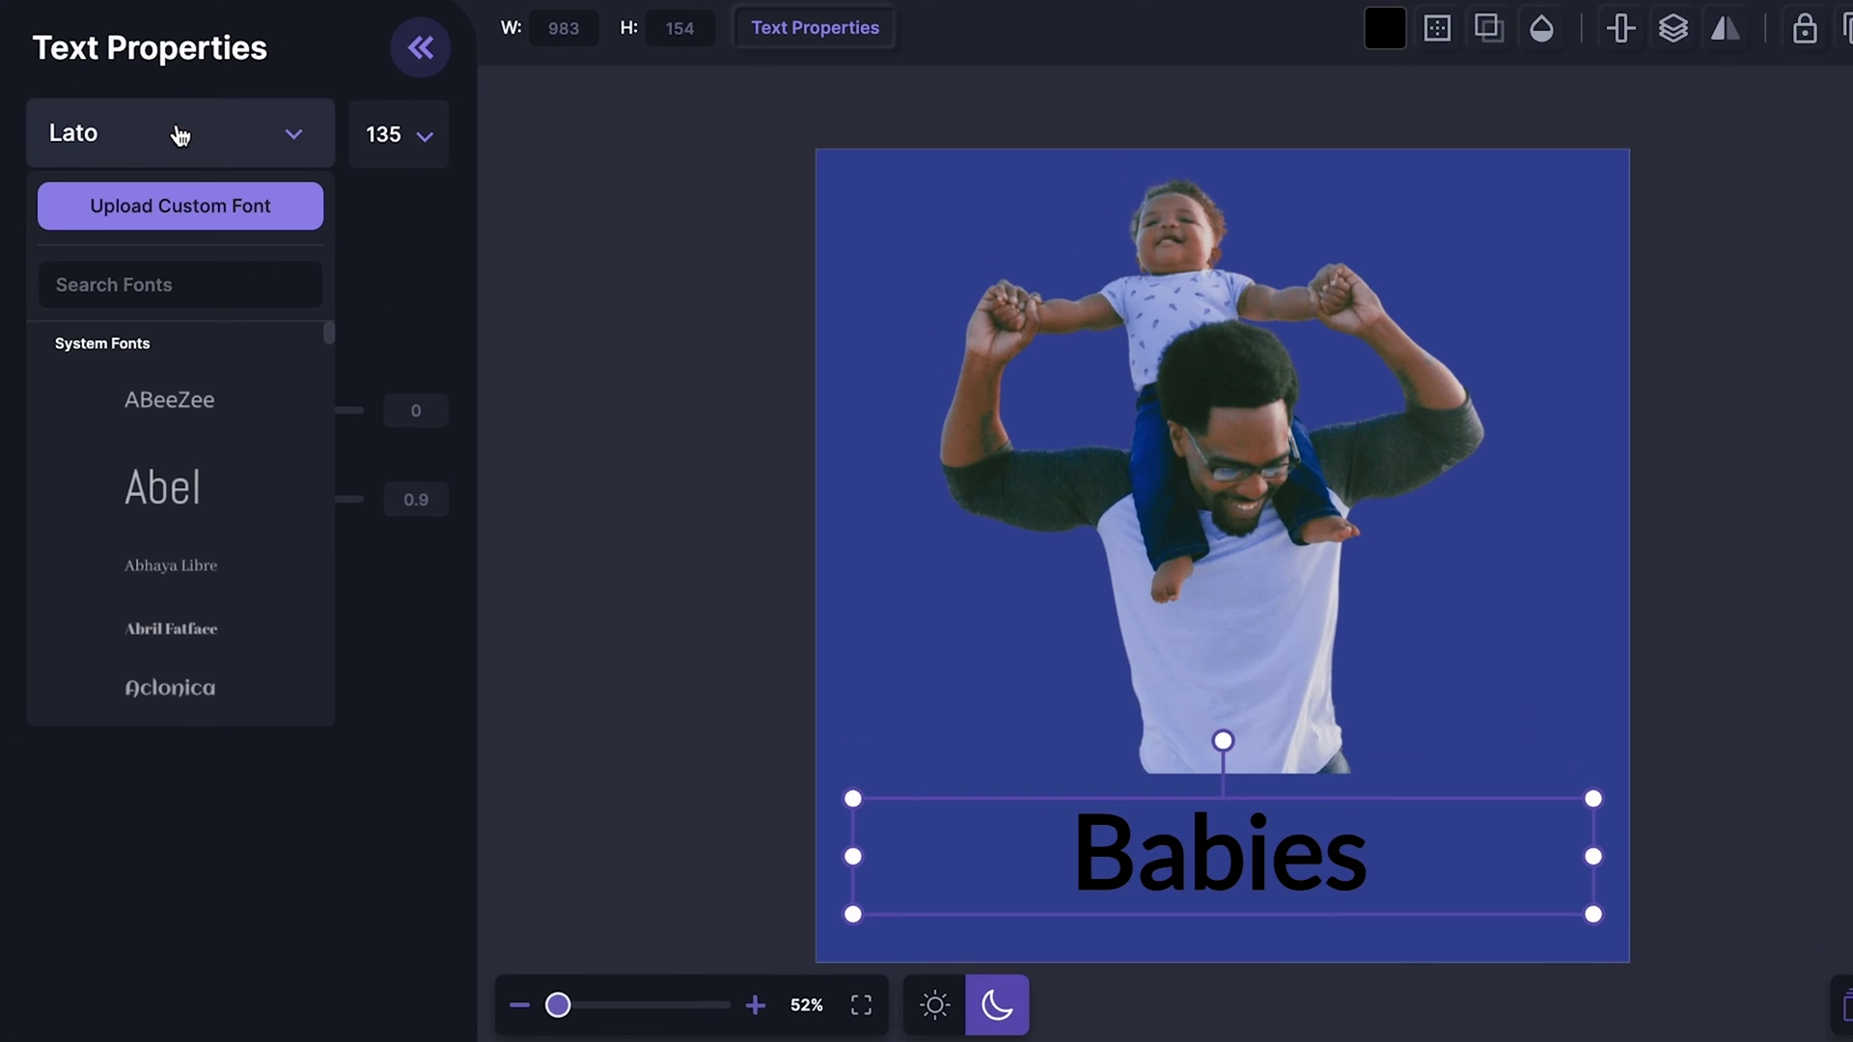
pyautogui.scroll(-2, 209, 522)
pyautogui.scroll(-3, 213, 522)
pyautogui.scroll(-1, 210, 516)
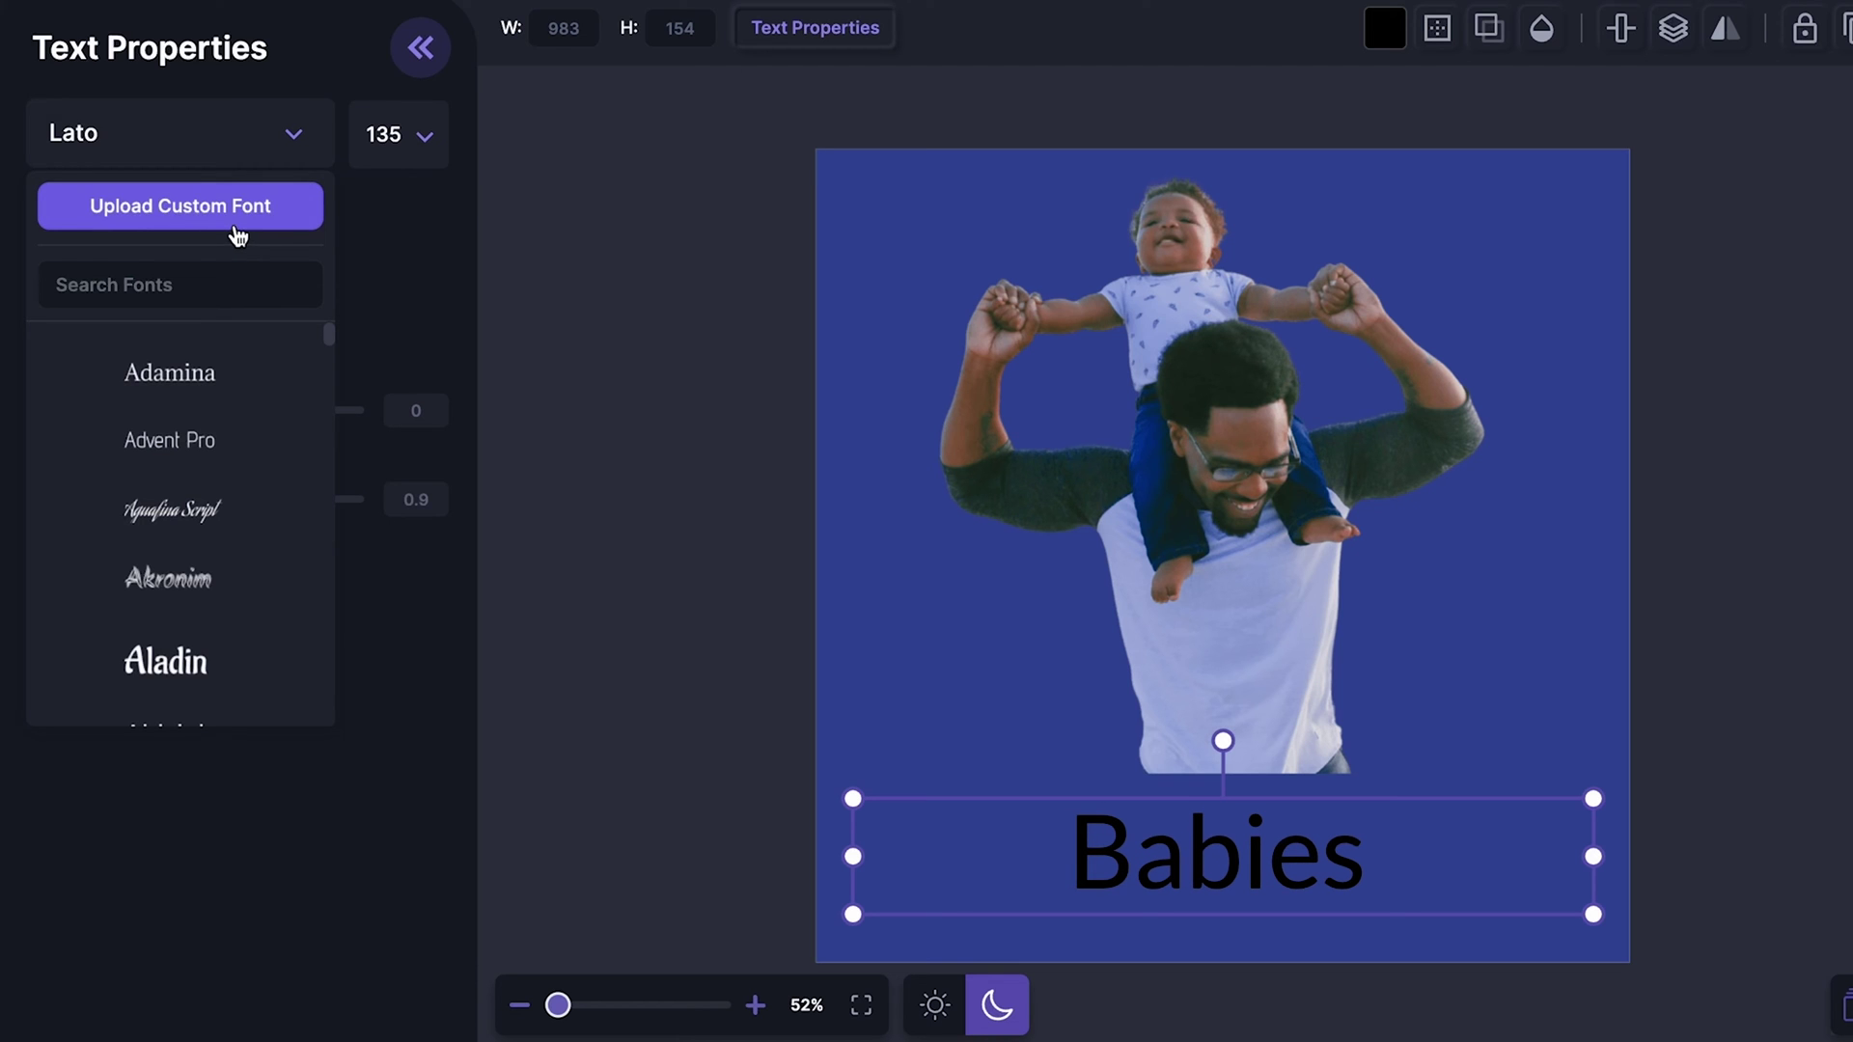
pyautogui.click(402, 220)
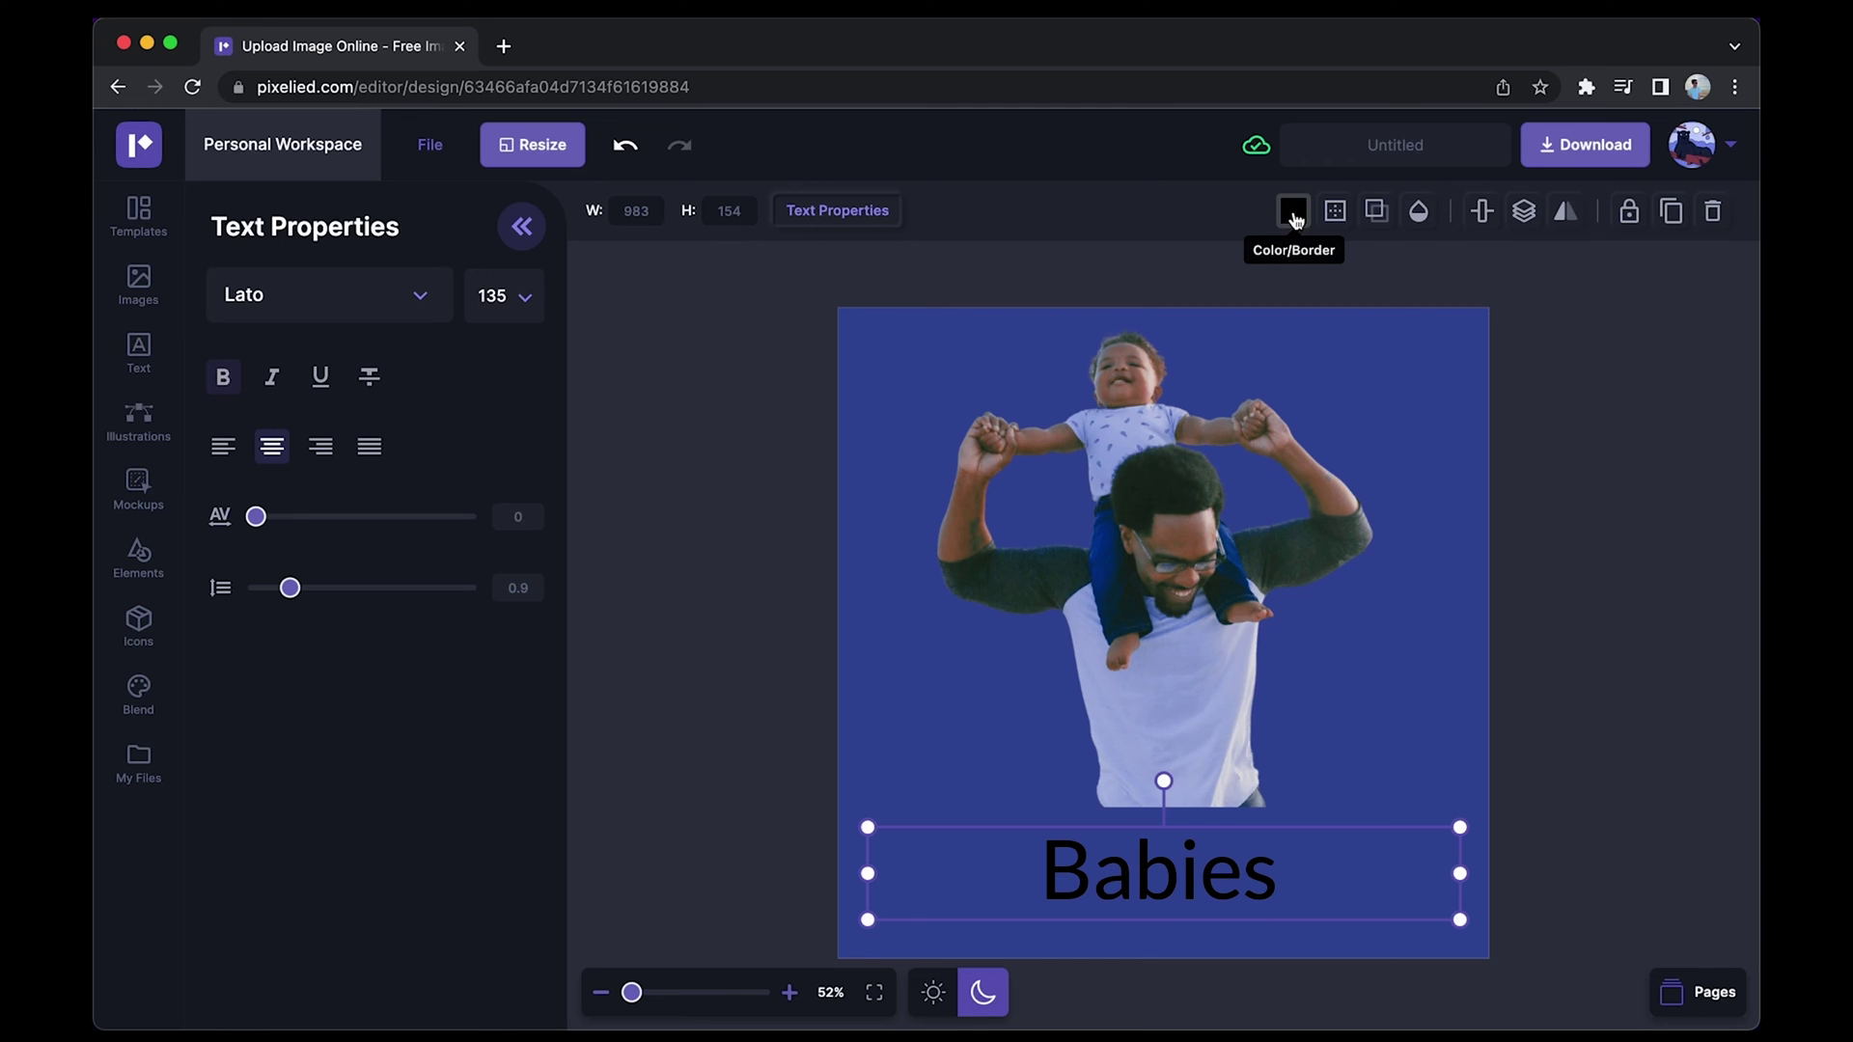
pyautogui.click(1292, 213)
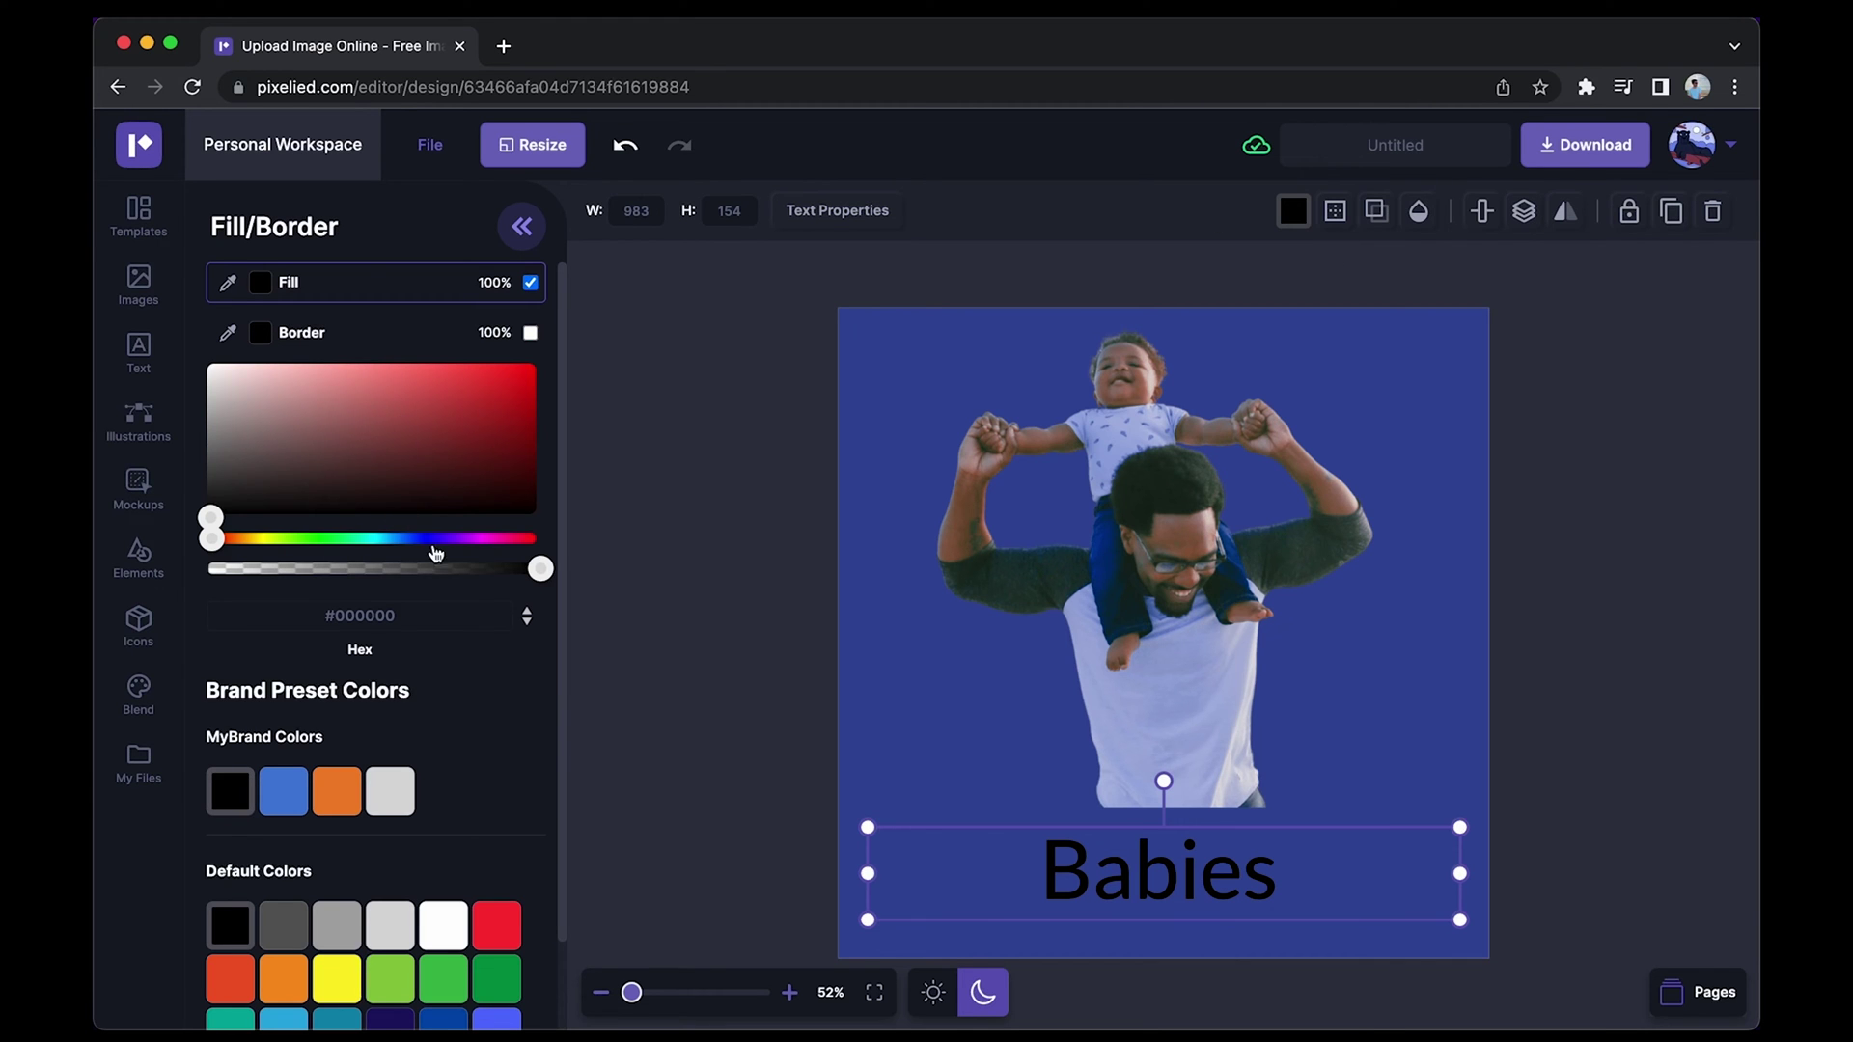
pyautogui.scroll(-2, 394, 625)
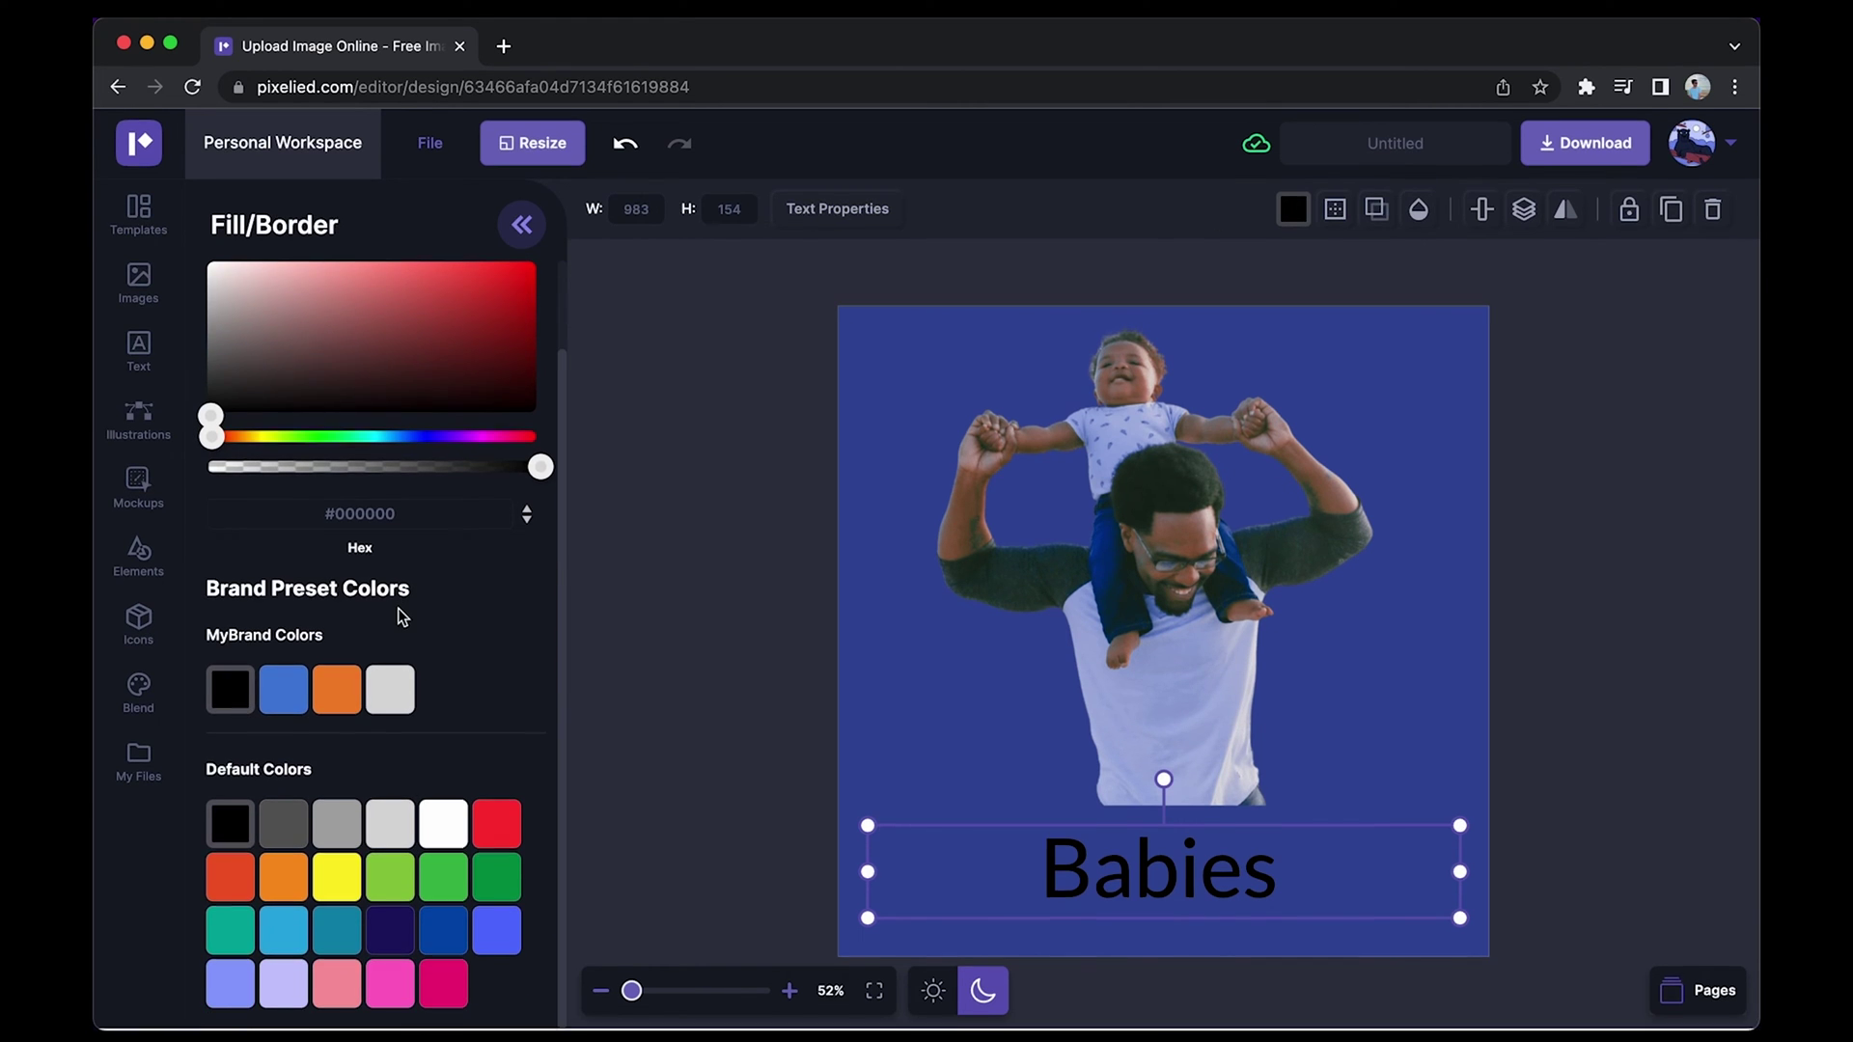
pyautogui.click(436, 830)
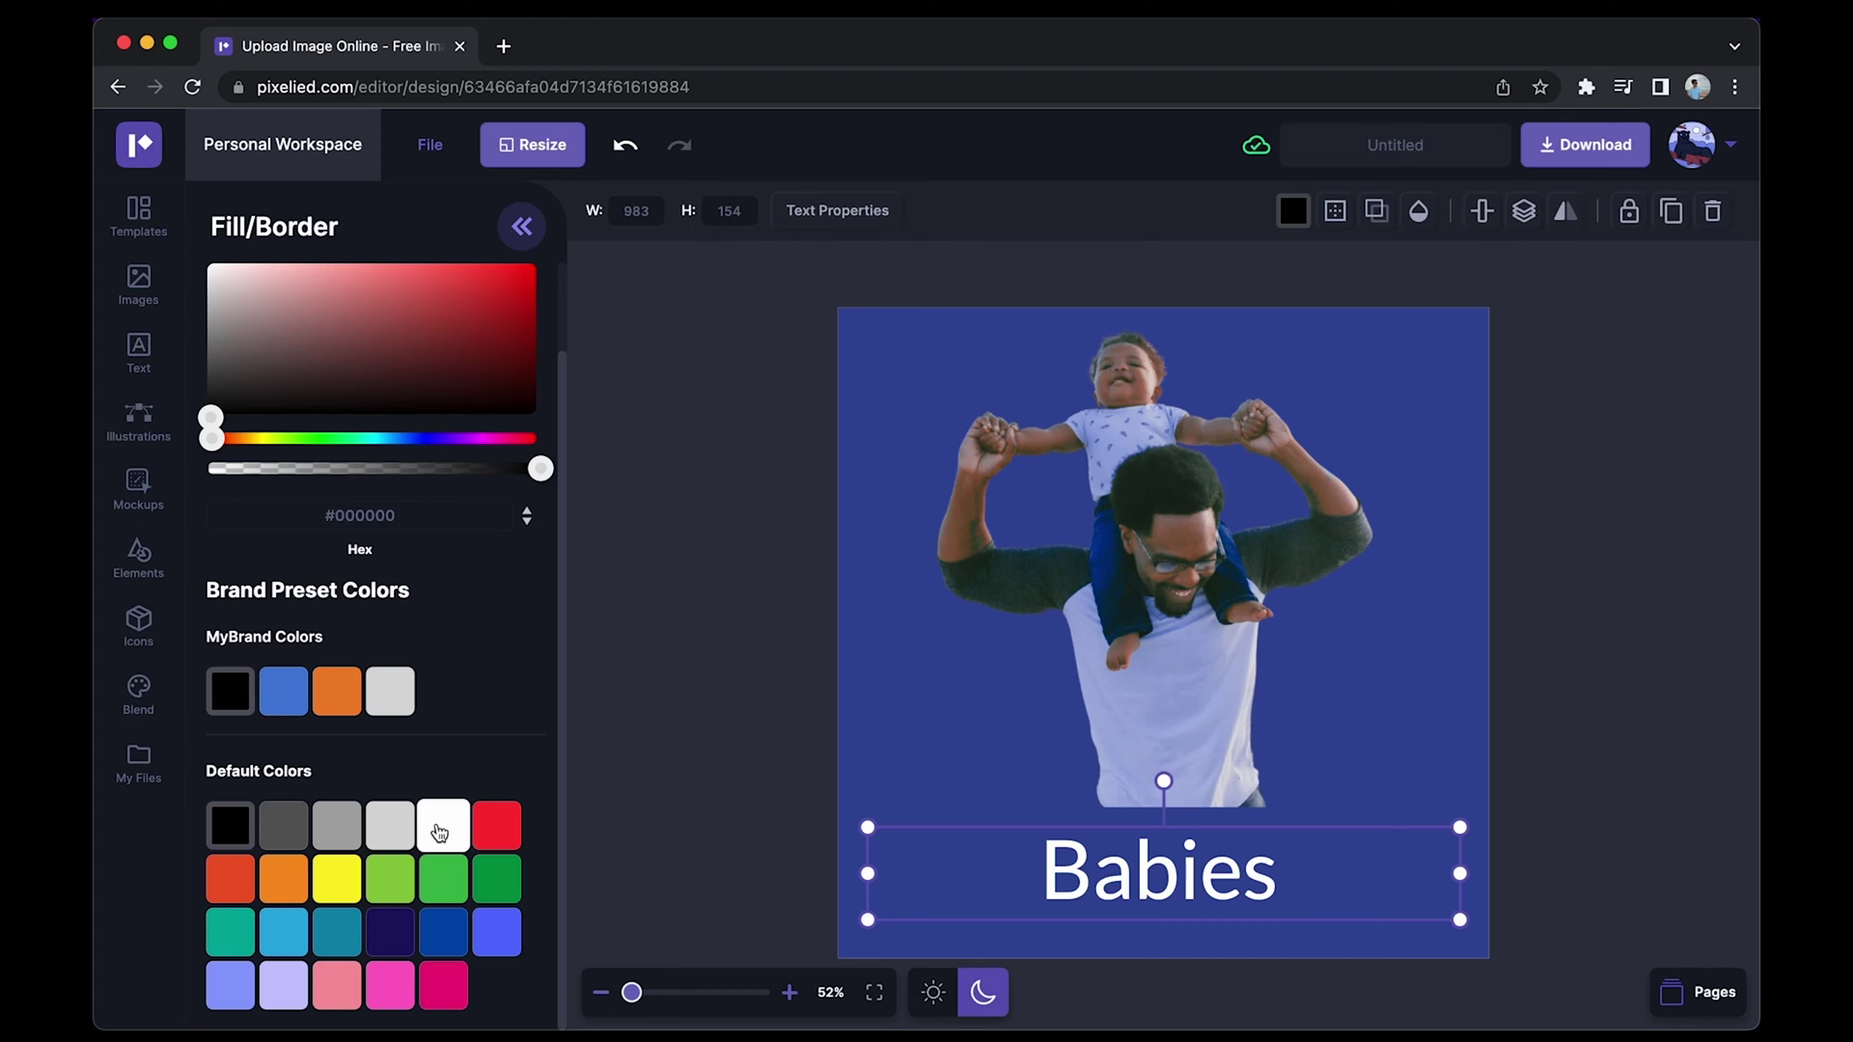
pyautogui.click(677, 735)
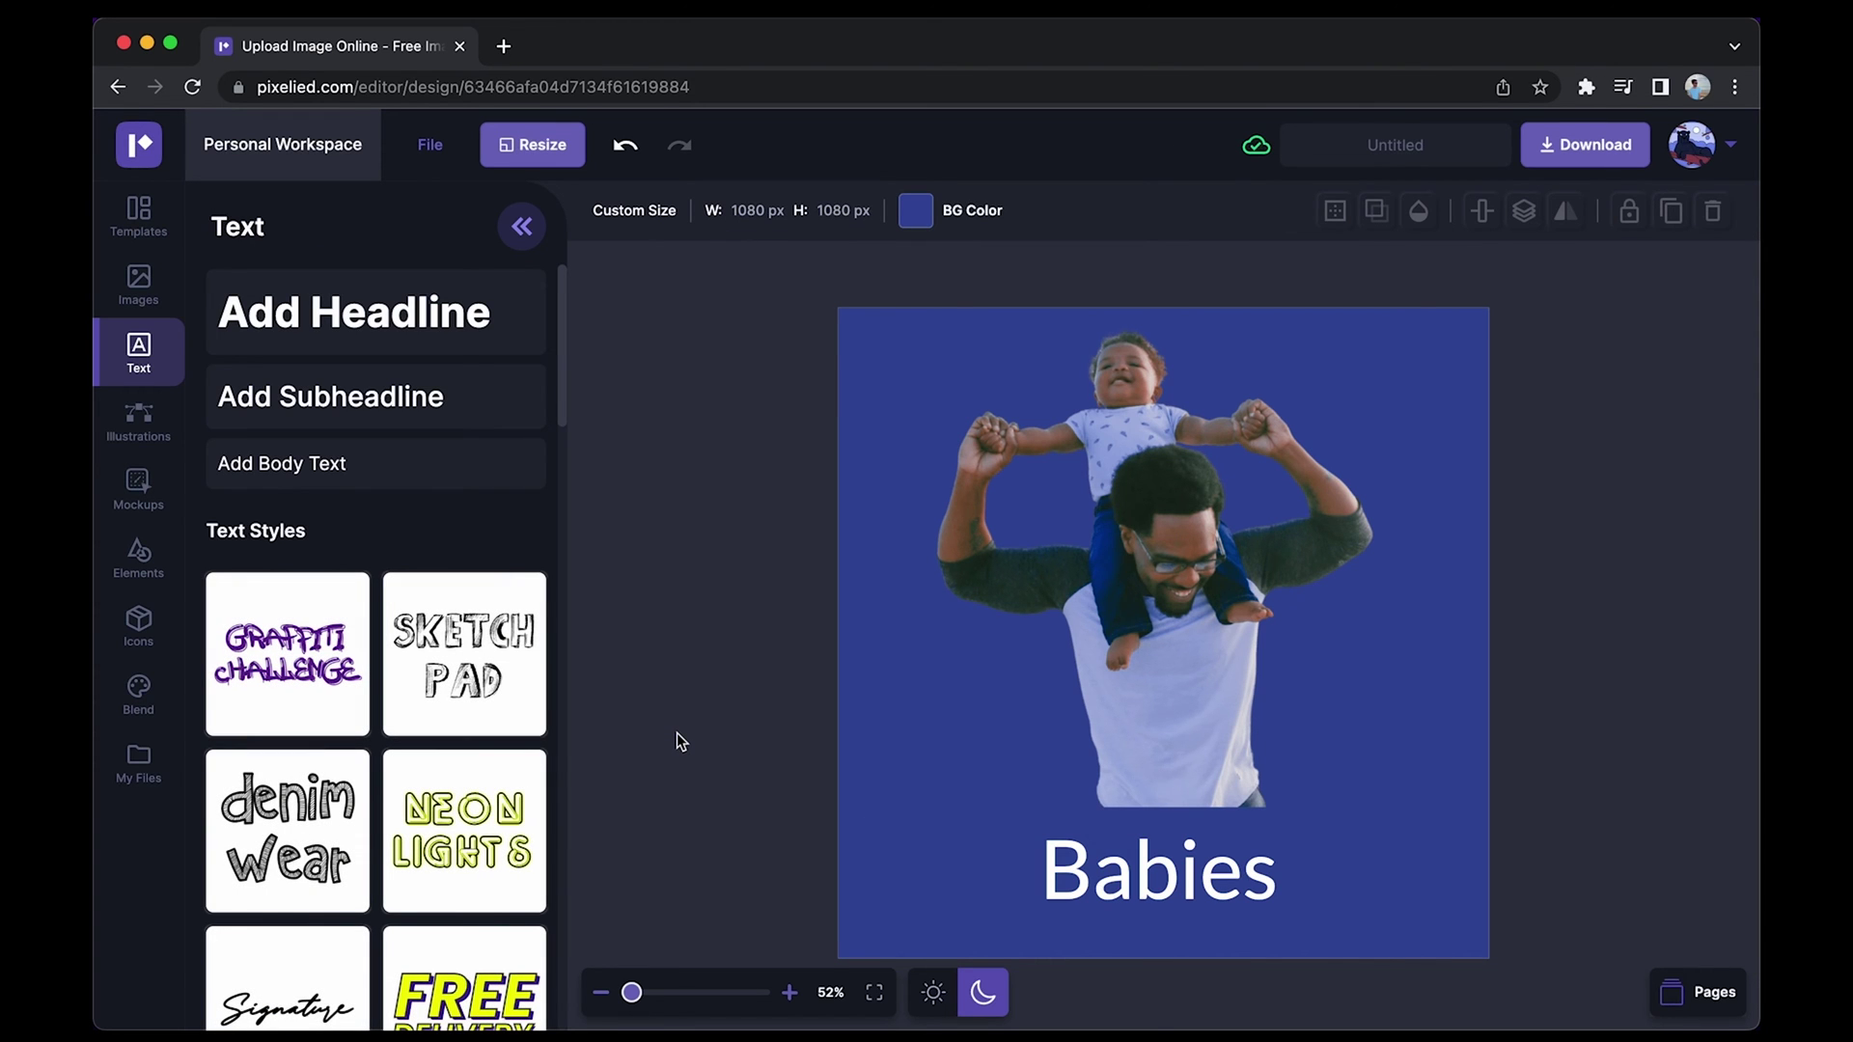
# - Download the design in PNG format instead of JPG as Untitled.png
pyautogui.click(1584, 146)
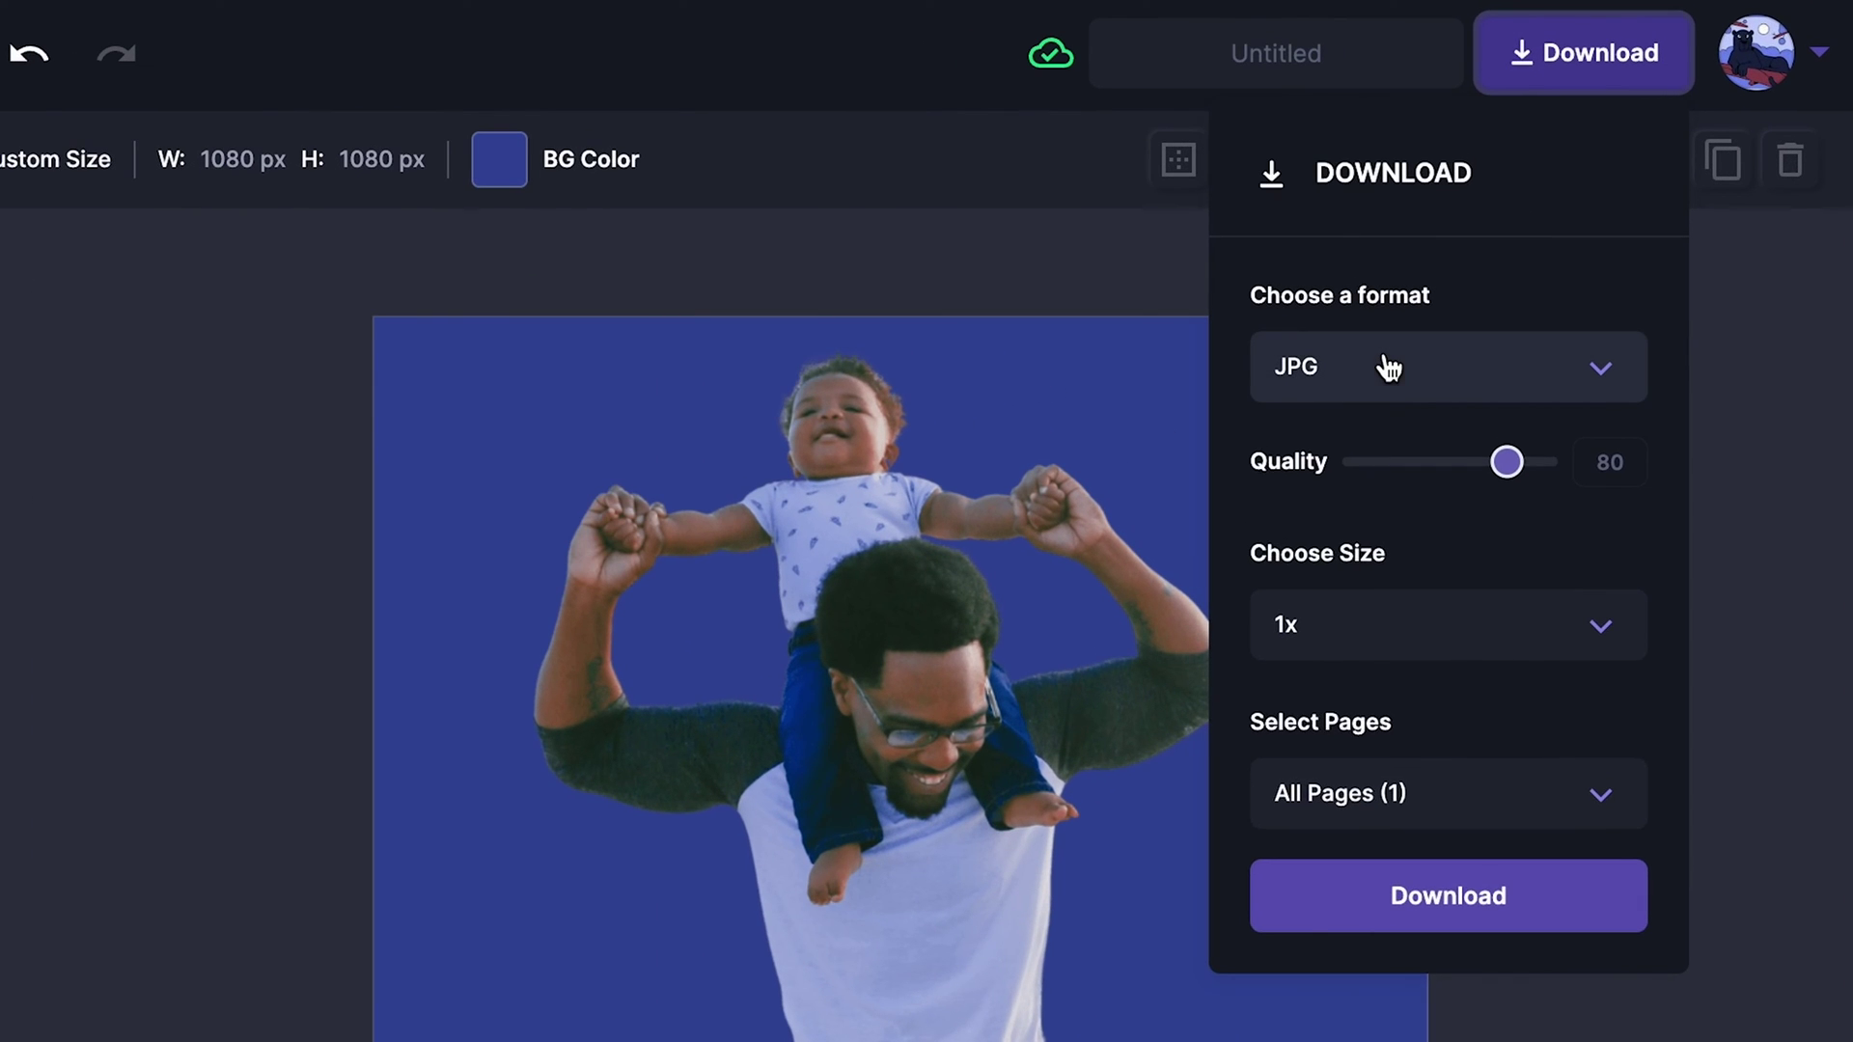
pyautogui.click(1463, 339)
pyautogui.click(1377, 594)
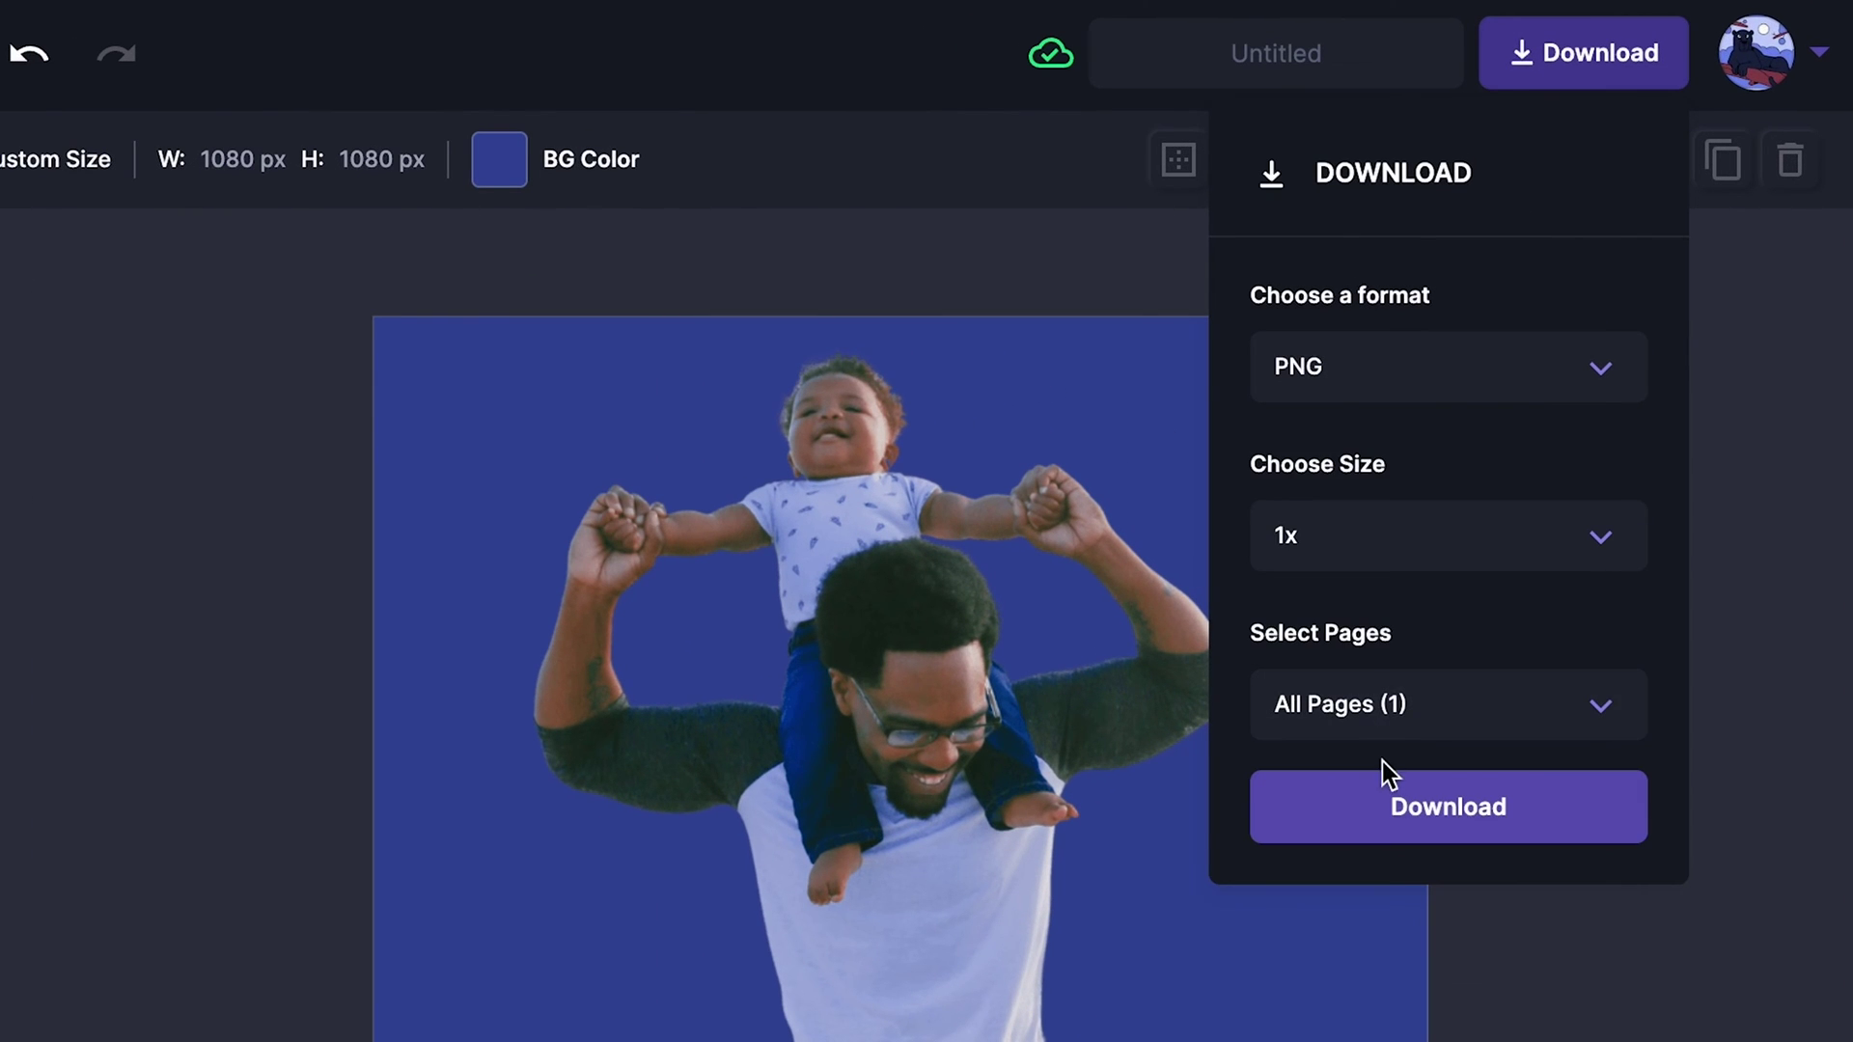
pyautogui.click(1393, 800)
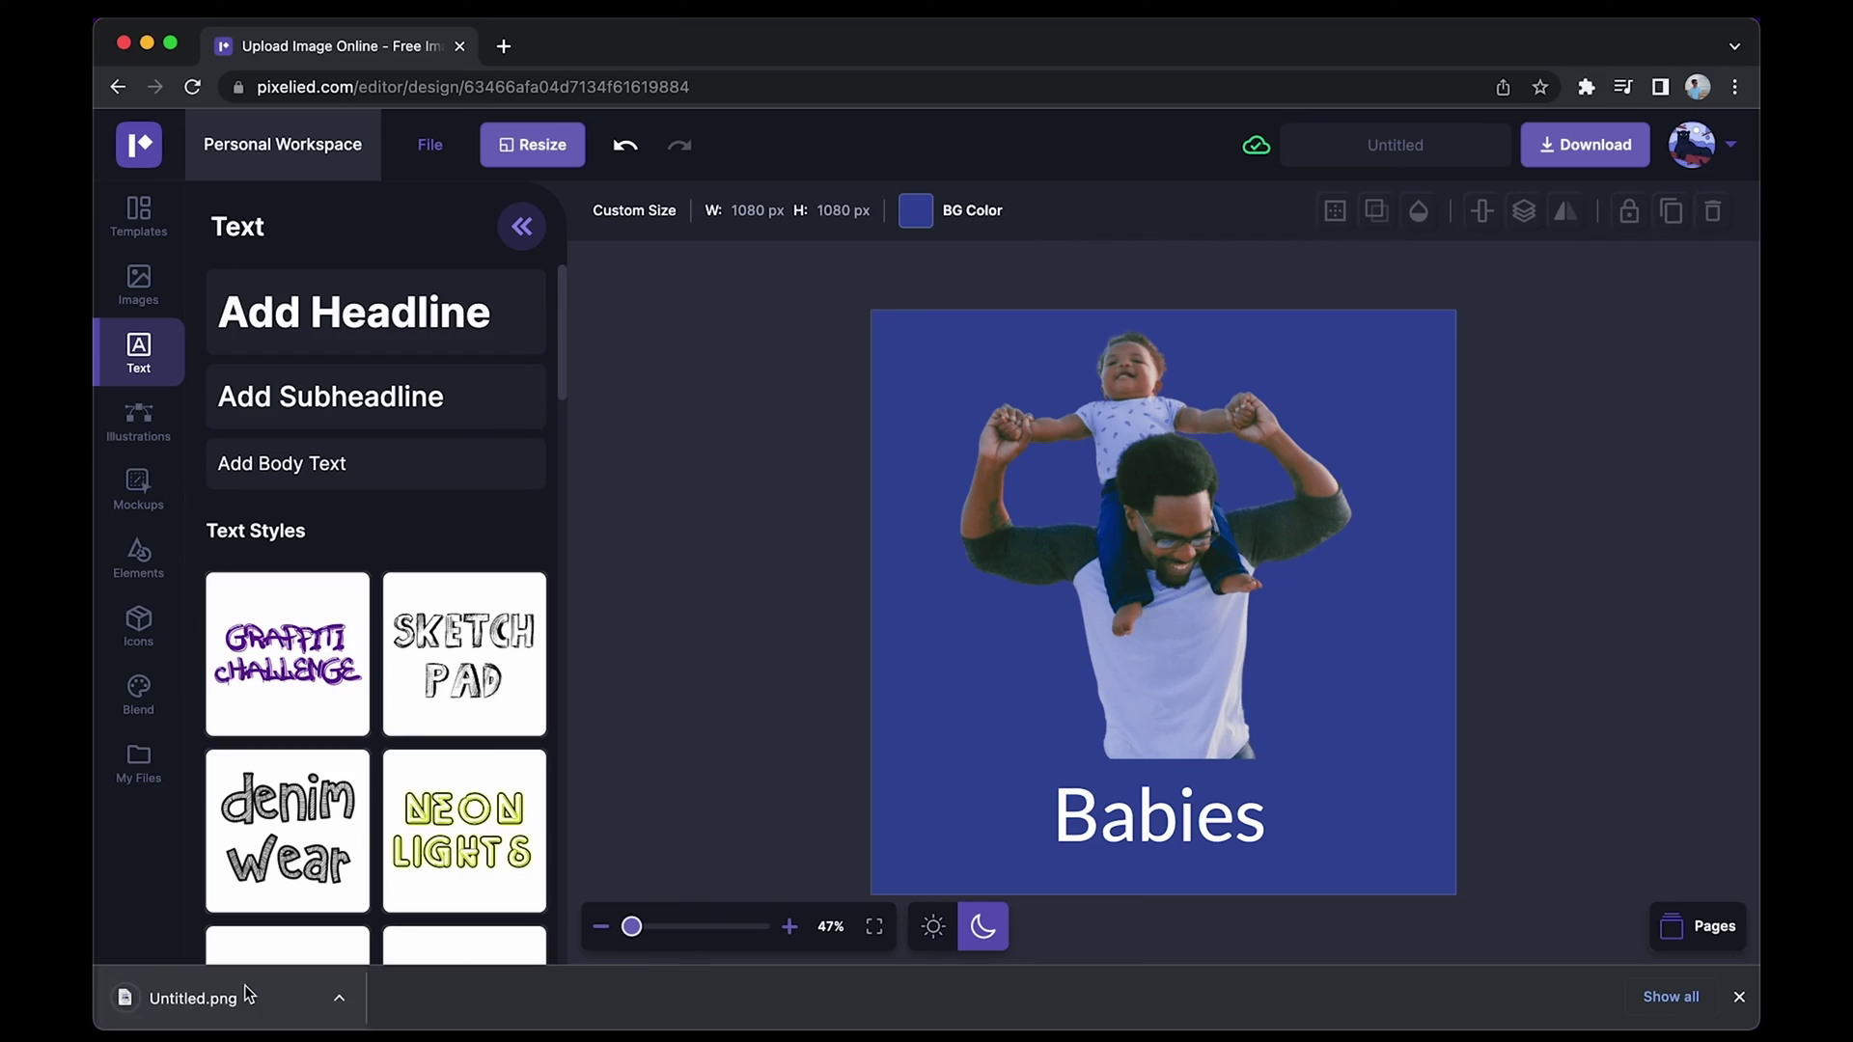